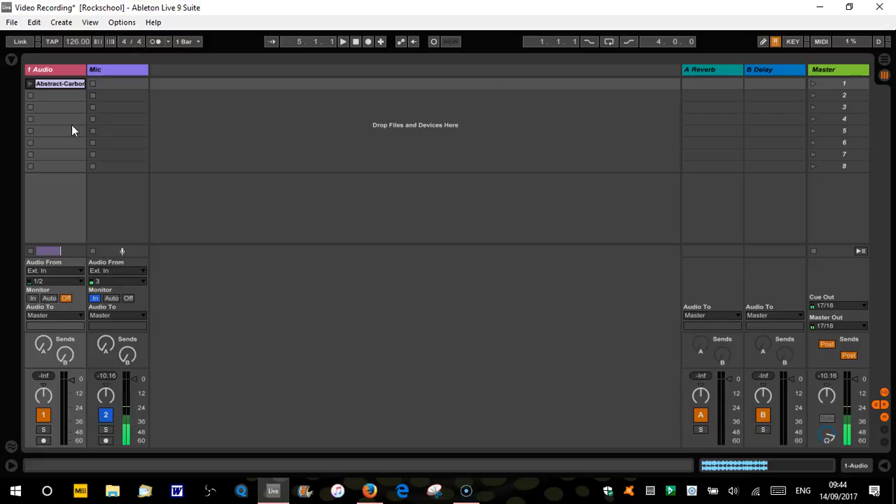
{"action": "left_click", "coordinate": [71, 111]}
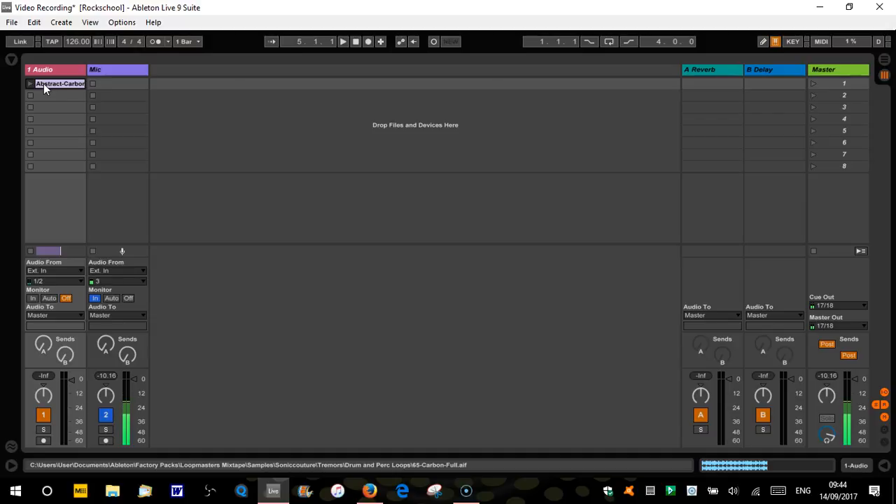
{"action": "left_click", "coordinate": [118, 71]}
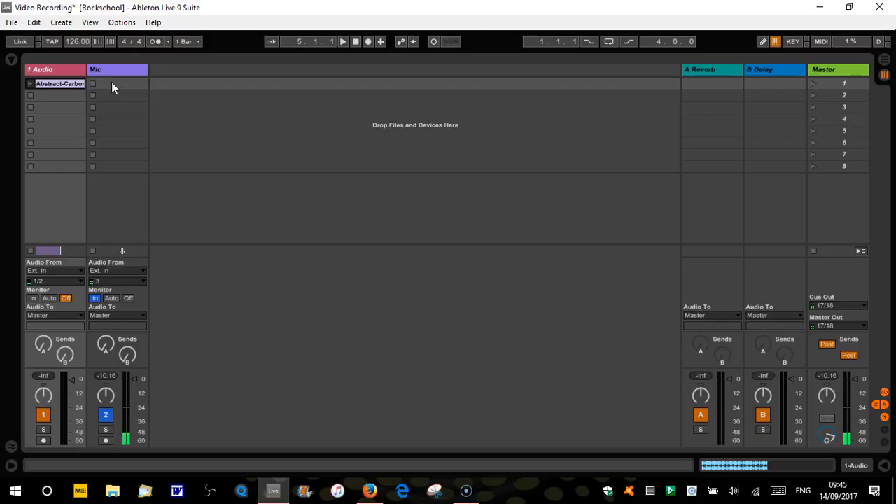
{"action": "left_click", "coordinate": [25, 60]}
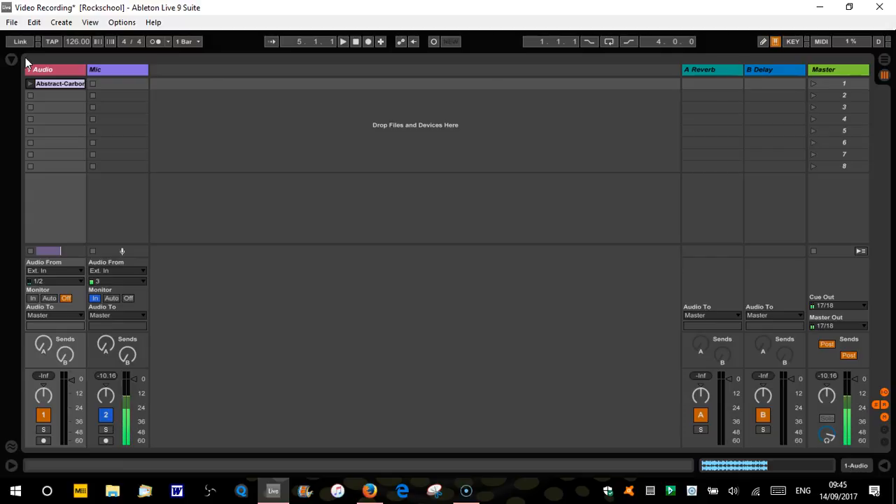
- Open the sample details of the Abstract-Carbon clip on the 1 Audio track, then hide and reshow the detail view
{"action": "left_click", "coordinate": [61, 84]}
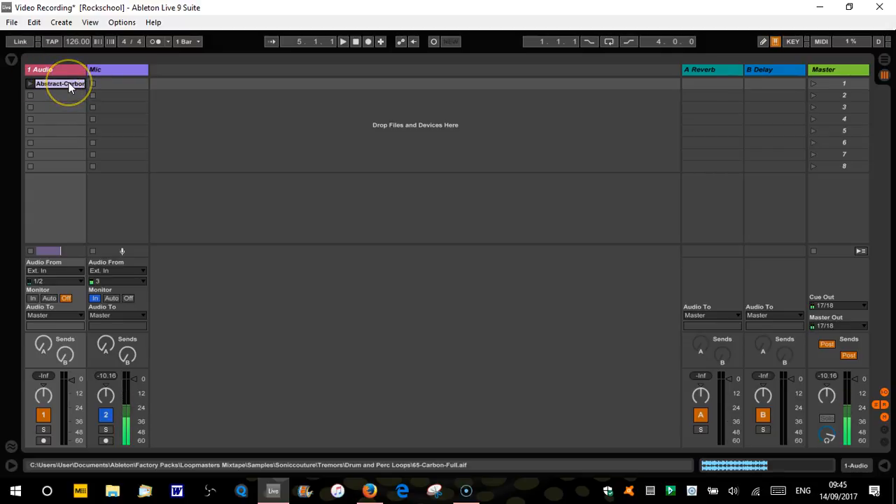
{"action": "double_click", "coordinate": [71, 87]}
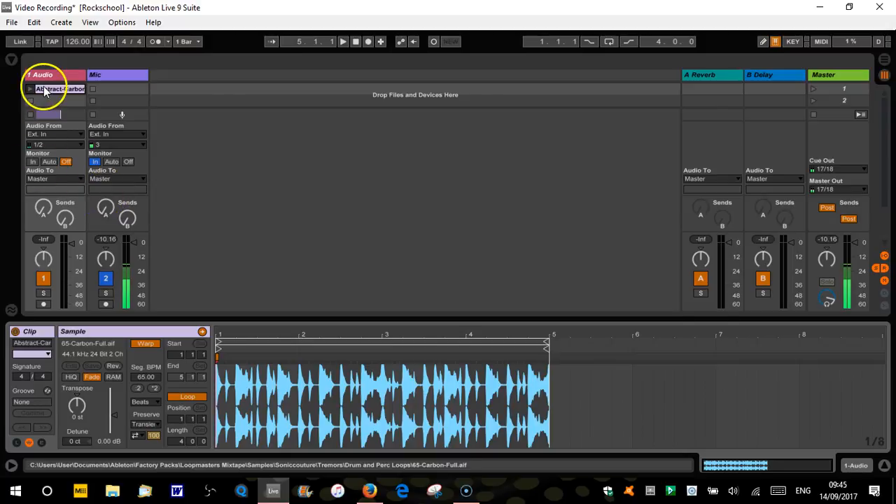
{"action": "left_click", "coordinate": [884, 466]}
{"action": "left_click", "coordinate": [885, 465]}
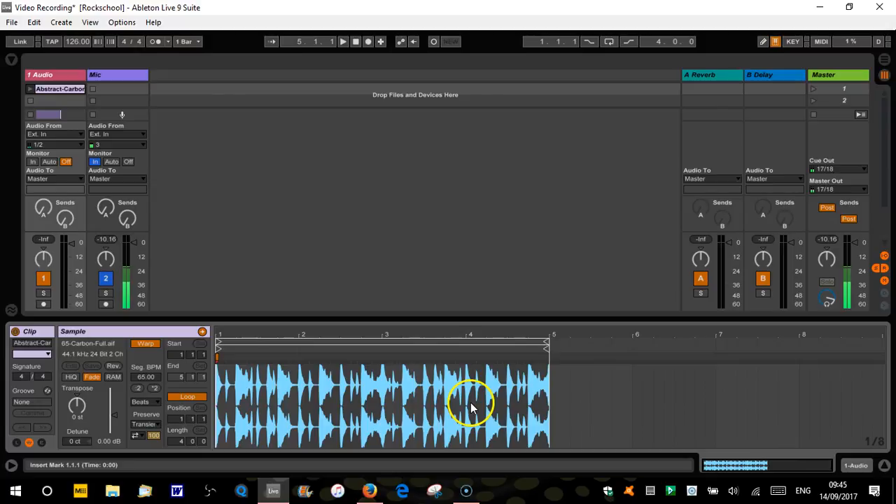
- Zoom in on the clip's waveform until its four bars fill the sample display
{"action": "left_click", "coordinate": [349, 337]}
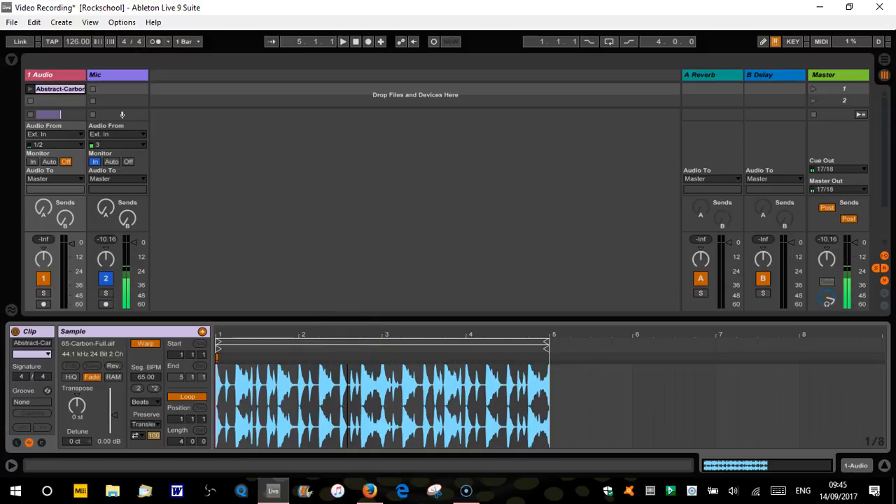
{"action": "mouse_move", "coordinate": [348, 336]}
{"action": "left_mouse_down"}
{"action": "mouse_move", "coordinate": [347, 413]}
{"action": "mouse_move", "coordinate": [346, 334]}
{"action": "mouse_move", "coordinate": [357, 334]}
{"action": "mouse_move", "coordinate": [292, 334]}
{"action": "mouse_move", "coordinate": [358, 334]}
{"action": "mouse_move", "coordinate": [330, 342]}
{"action": "mouse_move", "coordinate": [347, 334]}
{"action": "left_mouse_up"}
{"action": "left_click_drag", "start_coordinate": [479, 334], "coordinate": [477, 332]}
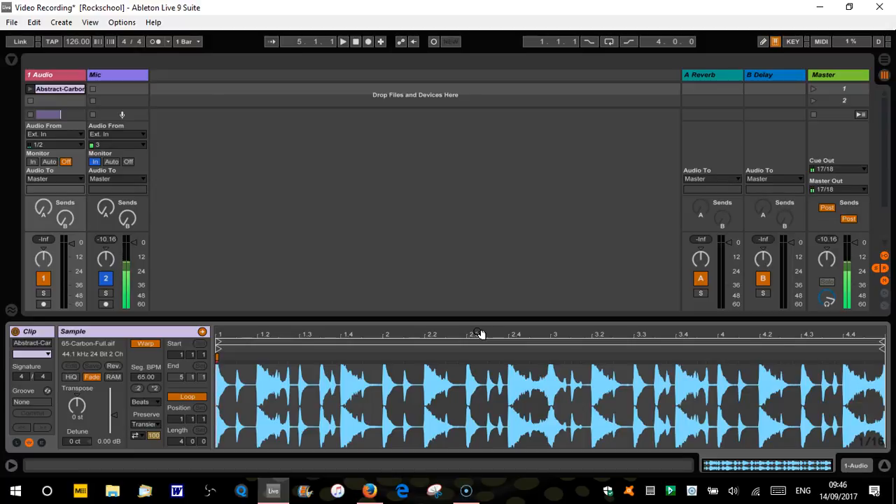
- View the clip on the Arrangement timeline and return to Session View
{"action": "key", "text": "Tab"}
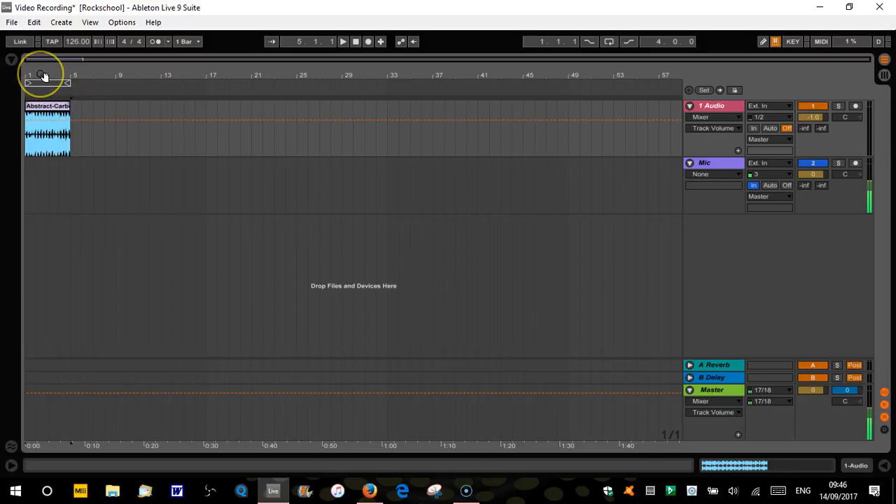
{"action": "mouse_move", "coordinate": [41, 75]}
{"action": "left_mouse_down"}
{"action": "mouse_move", "coordinate": [39, 110]}
{"action": "mouse_move", "coordinate": [40, 70]}
{"action": "left_mouse_up"}
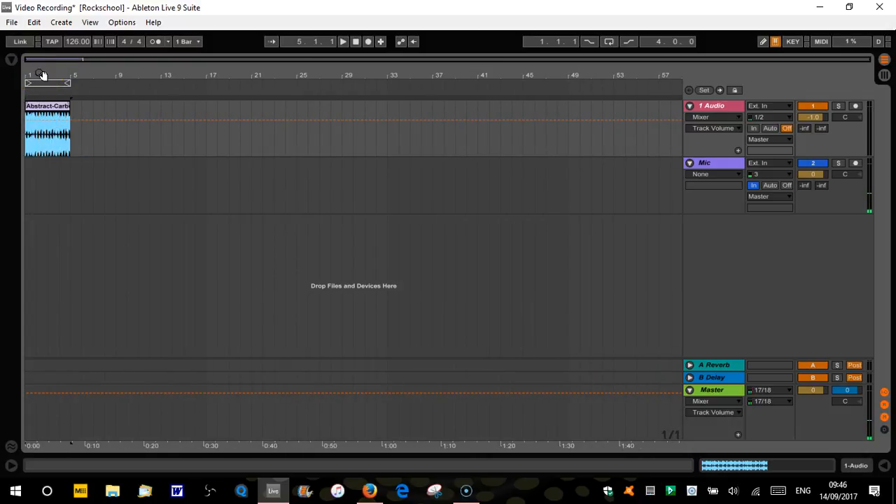
{"action": "key", "text": "Tab"}
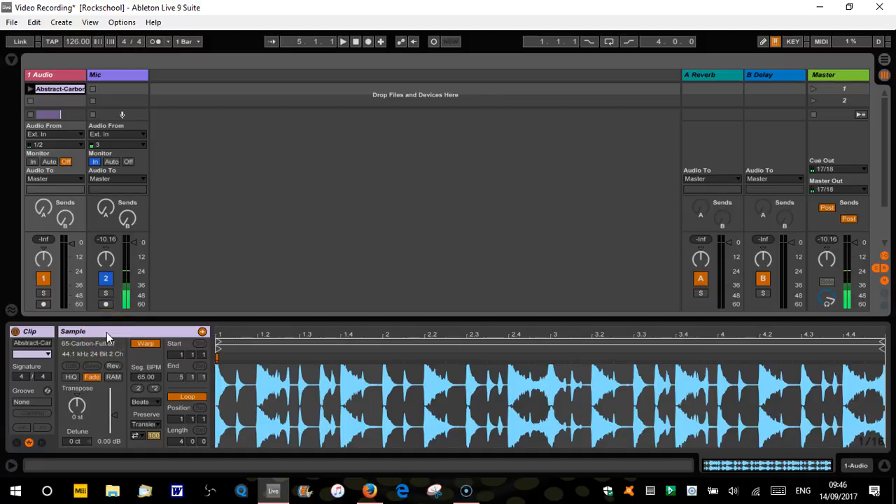
- Rename the clip on the 1 Audio track as "Clip"
{"action": "left_click", "coordinate": [44, 344]}
{"action": "left_click", "coordinate": [44, 344]}
{"action": "key", "text": "BackSpace"}
{"action": "key", "text": "BackSpace"}
{"action": "key", "text": "BackSpace"}
{"action": "key", "text": "BackSpace"}
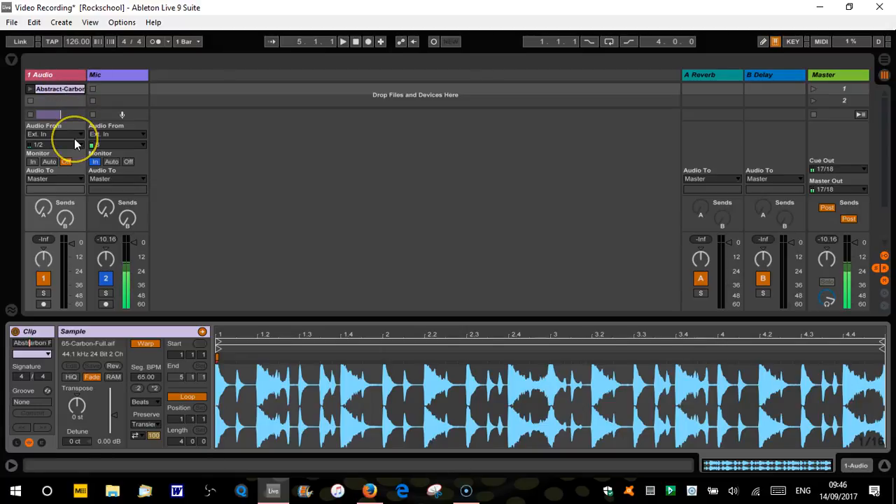
{"action": "key", "text": "Right"}
{"action": "key", "text": "Right"}
{"action": "key", "text": "Right"}
{"action": "key", "text": "Right"}
{"action": "key", "text": "Right"}
{"action": "key", "text": "Right"}
{"action": "key", "text": "Right"}
{"action": "key", "text": "Right"}
{"action": "key", "text": "Right"}
{"action": "key", "text": "Right"}
{"action": "key", "text": "Right"}
{"action": "key", "text": "Right"}
{"action": "key", "text": "Right"}
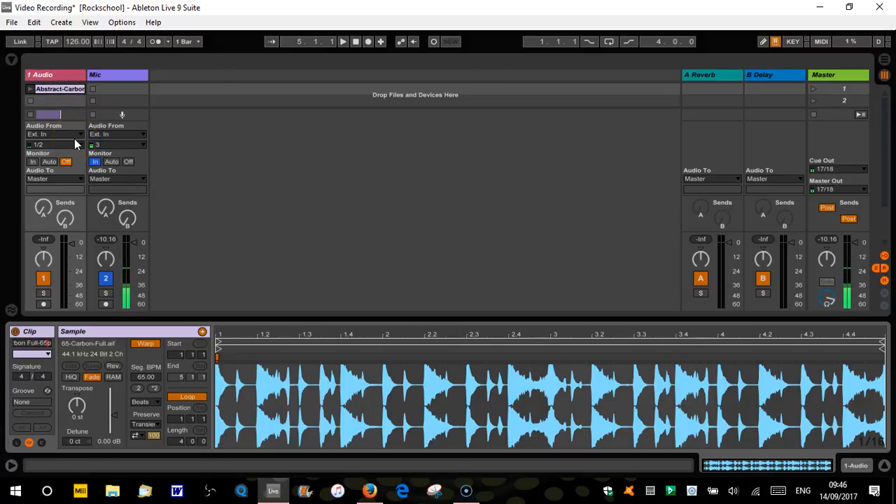
{"action": "key", "text": "BackSpace"}
{"action": "key", "text": "BackSpace"}
{"action": "key", "text": "BackSpace"}
{"action": "key", "text": "BackSpace"}
{"action": "key", "text": "BackSpace"}
{"action": "key", "text": "BackSpace"}
{"action": "key", "text": "BackSpace"}
{"action": "key", "text": "BackSpace"}
{"action": "key", "text": "BackSpace"}
{"action": "key", "text": "BackSpace"}
{"action": "key", "text": "BackSpace"}
{"action": "key", "text": "BackSpace"}
{"action": "key", "text": "BackSpace"}
{"action": "key", "text": "BackSpace"}
{"action": "key", "text": "BackSpace"}
{"action": "key", "text": "BackSpace"}
{"action": "key", "text": "BackSpace"}
{"action": "key", "text": "BackSpace"}
{"action": "key", "text": "BackSpace"}
{"action": "key", "text": "BackSpace"}
{"action": "key", "text": "BackSpace"}
{"action": "type", "text": "Ch"}
{"action": "type", "text": "ip"}
{"action": "key", "text": "Return"}
- Change the renamed clip's colour to light magenta
{"action": "left_click", "coordinate": [69, 89]}
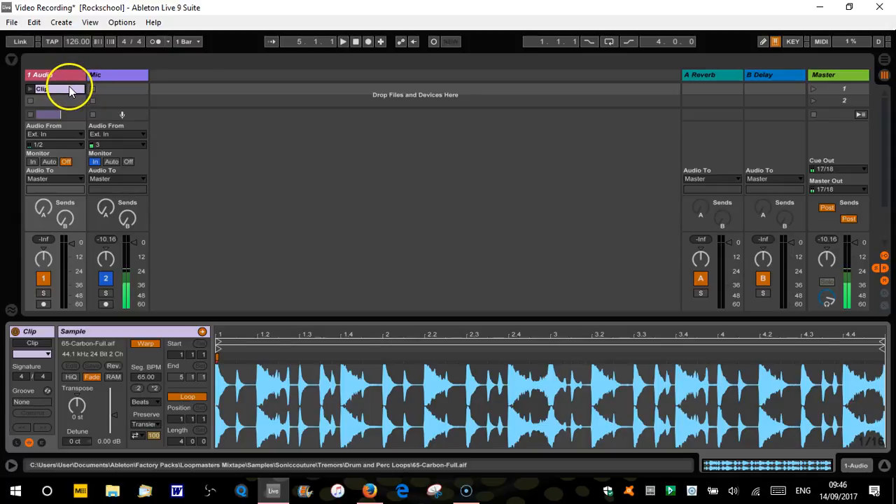
{"action": "left_click", "coordinate": [48, 354]}
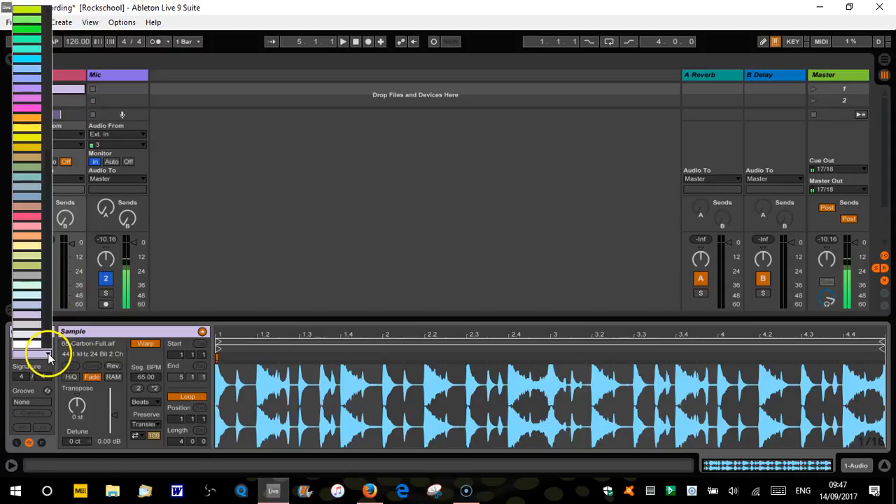
{"action": "left_click", "coordinate": [28, 95]}
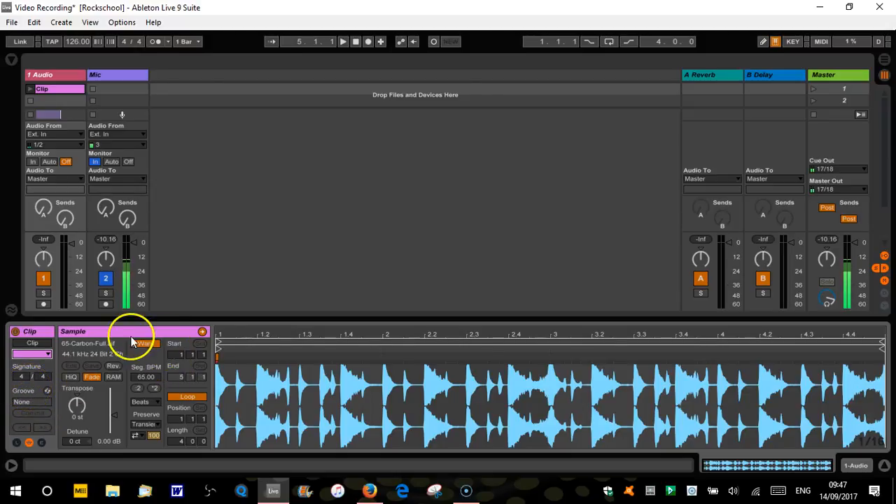
- Show and hide the clip's Launch settings and its Envelopes settings in turn
{"action": "left_click", "coordinate": [15, 444]}
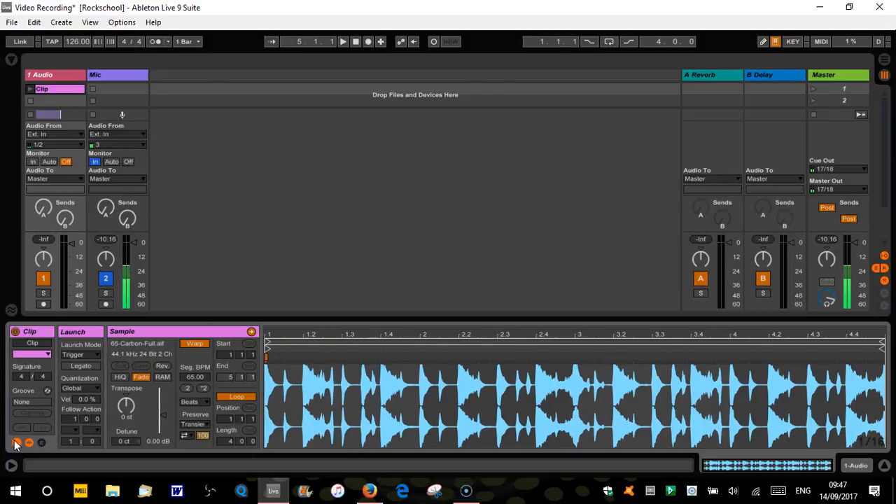
{"action": "left_click", "coordinate": [16, 443]}
{"action": "left_click", "coordinate": [41, 443]}
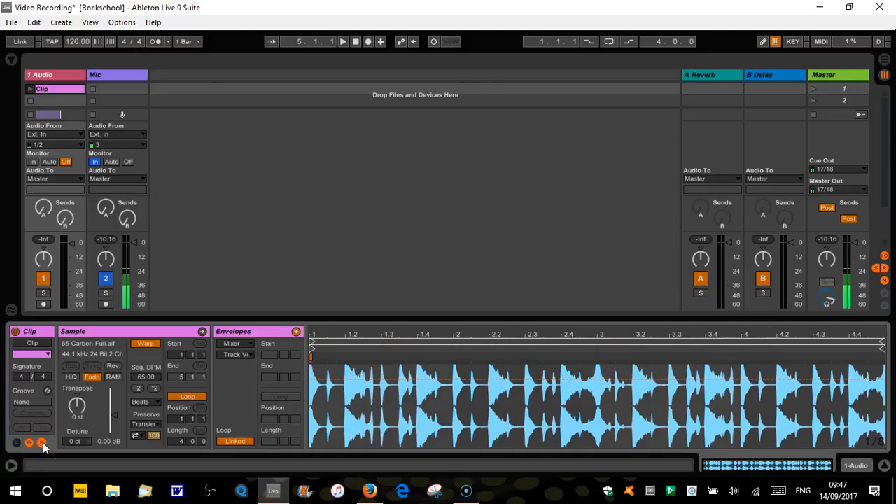
{"action": "left_click", "coordinate": [43, 442]}
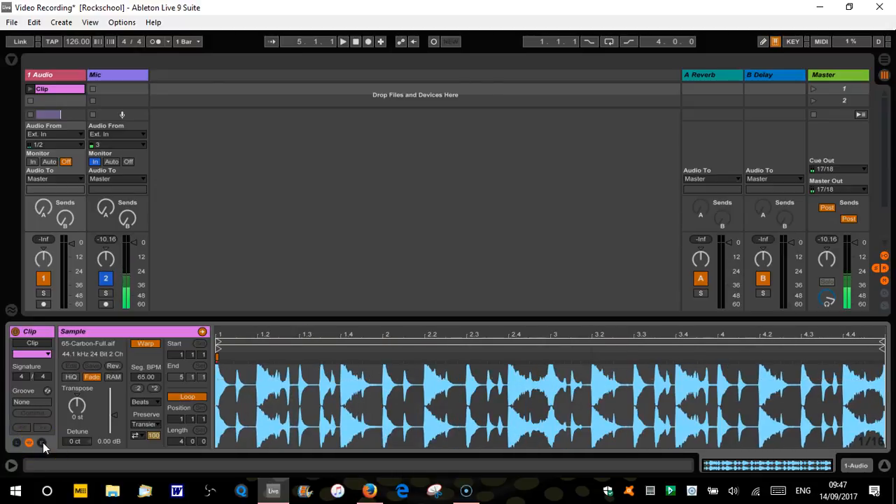
- Deactivate the clip and reactivate it
{"action": "left_click", "coordinate": [15, 331]}
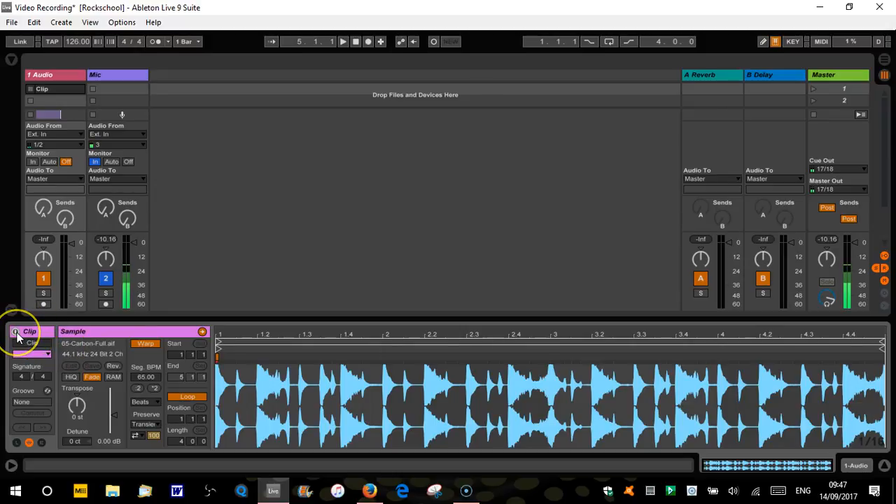
{"action": "left_click", "coordinate": [16, 333]}
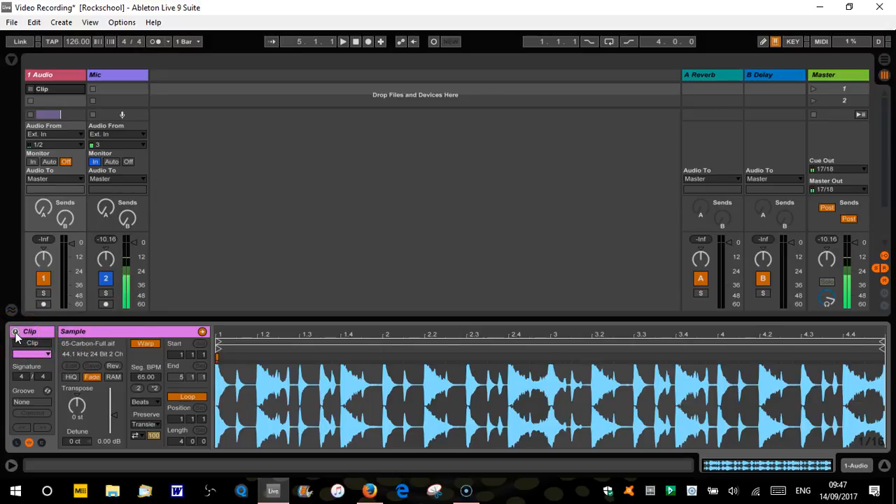
{"action": "left_click", "coordinate": [15, 333]}
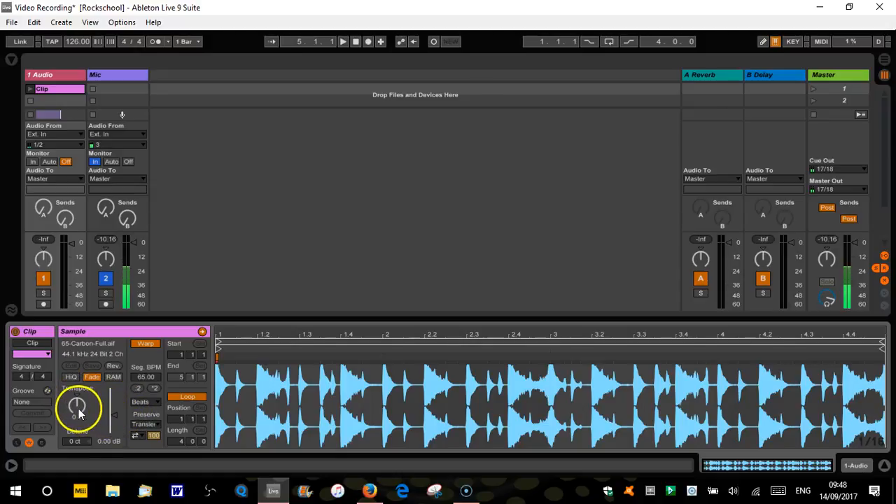
- Lower the clip's gain to about -4.16 dB and launch the clip on the 1 Audio track
{"action": "left_click", "coordinate": [114, 414]}
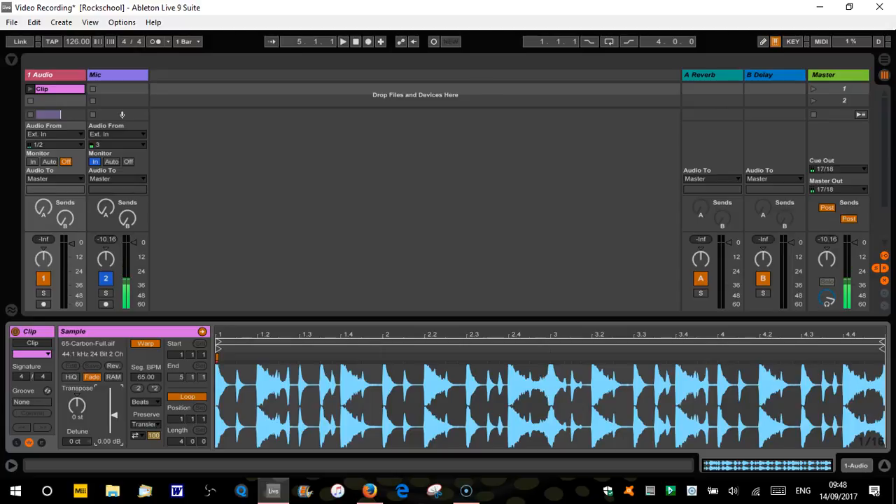
{"action": "left_click_drag", "start_coordinate": [114, 416], "coordinate": [115, 418]}
{"action": "left_click", "coordinate": [29, 89]}
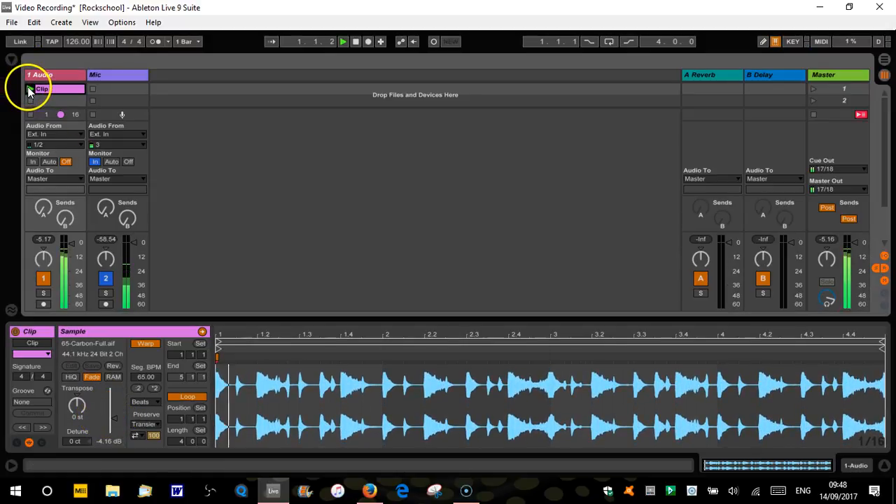
- Vary the clip's gain down and up during playback, settle on about -6.58 dB and stop playback
{"action": "left_click_drag", "start_coordinate": [114, 418], "coordinate": [114, 427]}
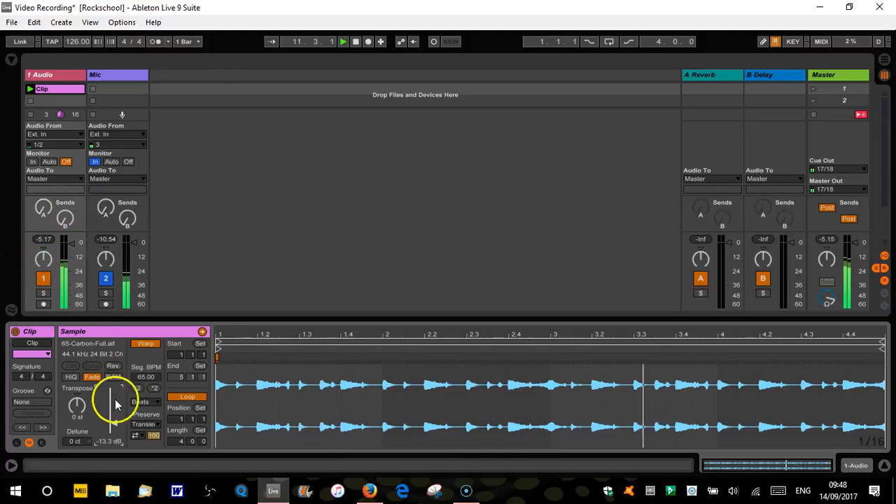
{"action": "left_click_drag", "start_coordinate": [114, 424], "coordinate": [114, 407]}
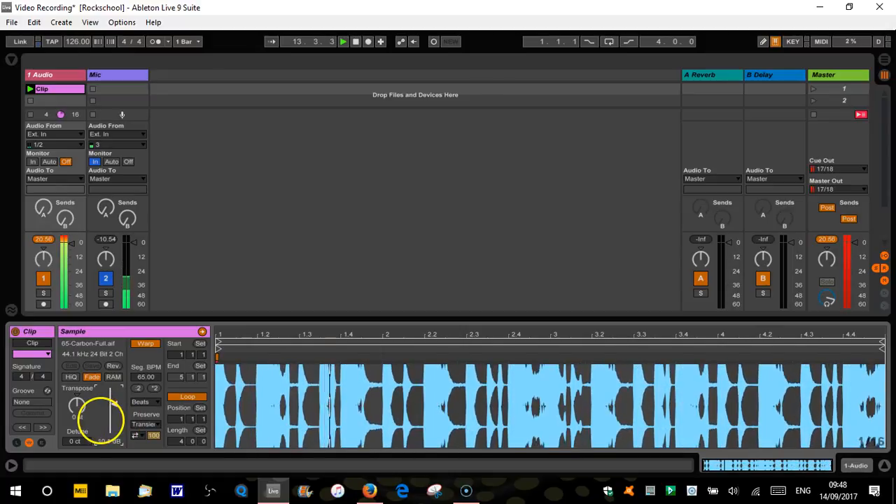
{"action": "left_click_drag", "start_coordinate": [114, 410], "coordinate": [114, 421]}
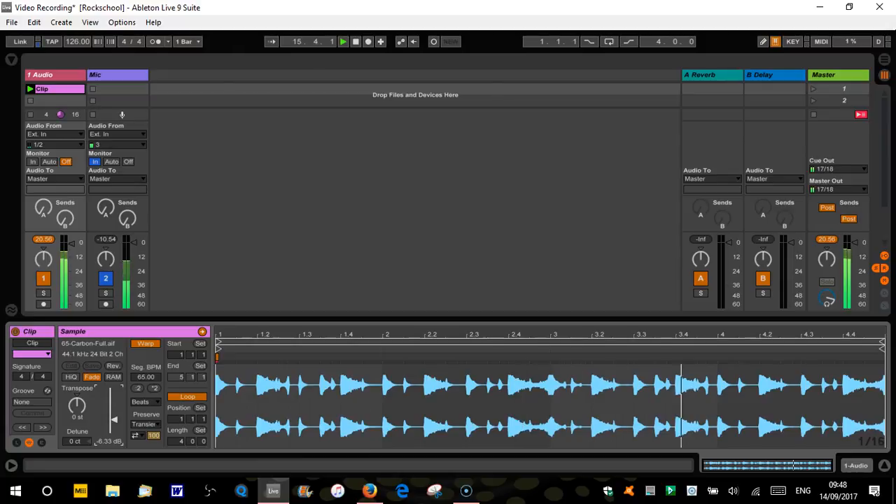
{"action": "left_click_drag", "start_coordinate": [114, 420], "coordinate": [115, 421]}
{"action": "key", "text": "space"}
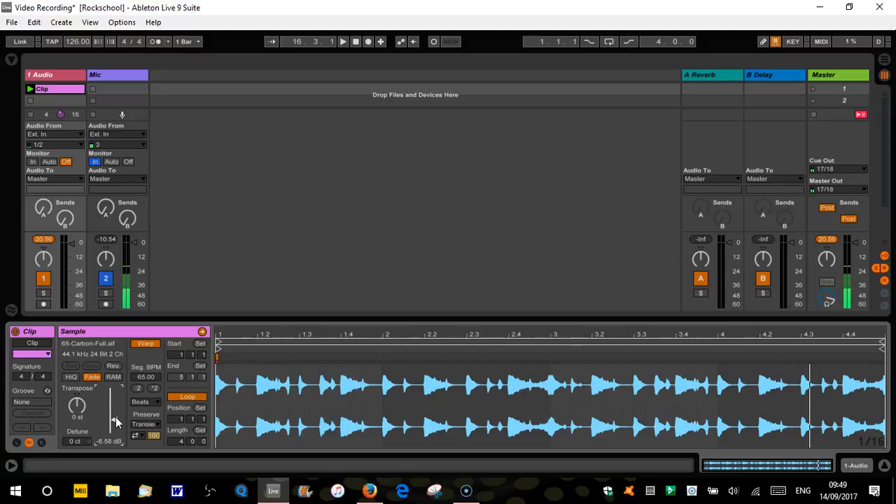
- Transpose the clip down to -10 st during playback and stop playback
{"action": "left_click", "coordinate": [103, 409]}
{"action": "key", "text": "space"}
{"action": "left_click", "coordinate": [75, 405]}
{"action": "left_click_drag", "start_coordinate": [75, 405], "coordinate": [75, 430]}
{"action": "key", "text": "space"}
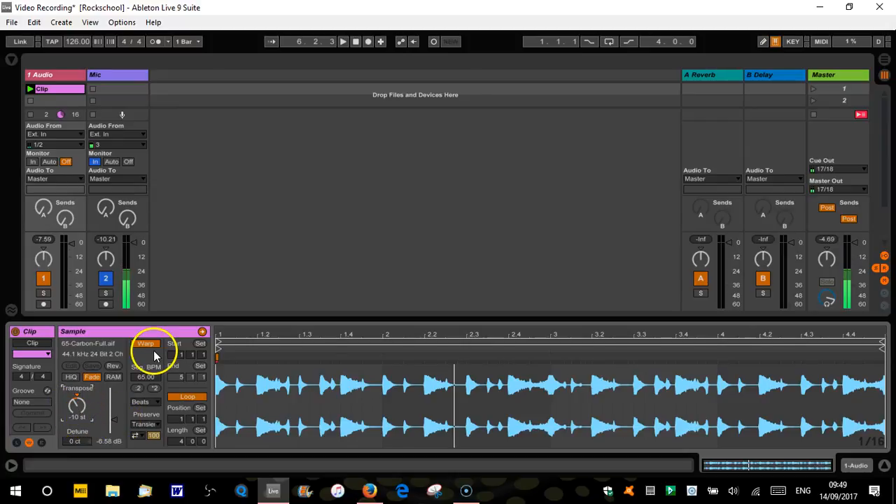
- Reset the clip's transpose to 0 st and its gain to 0.00 dB
{"action": "left_click", "coordinate": [75, 420]}
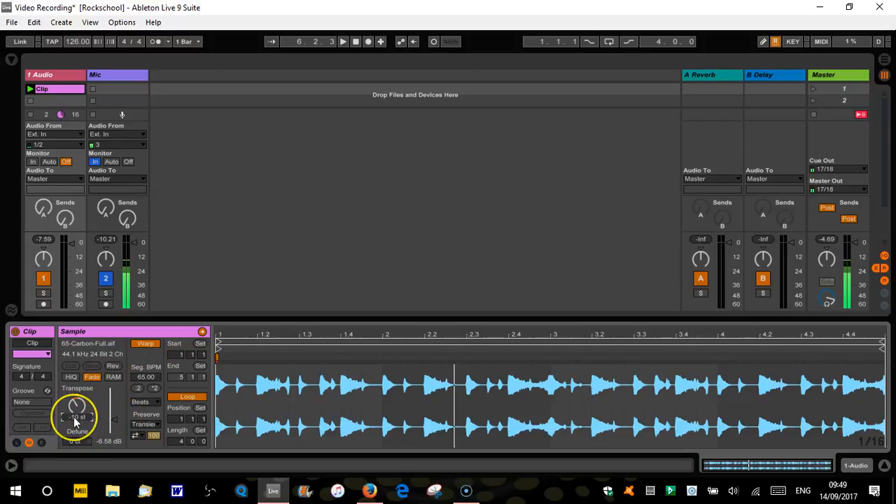
{"action": "key", "text": "Delete"}
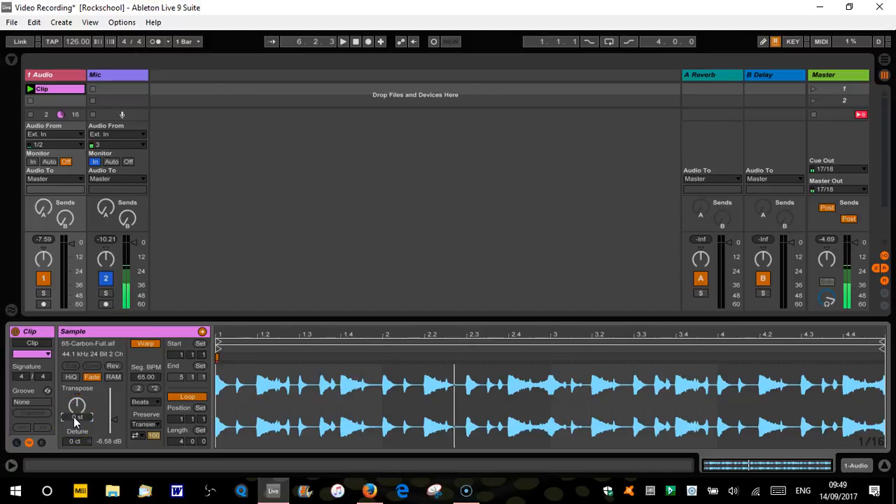
{"action": "left_click", "coordinate": [116, 423]}
{"action": "key", "text": "Delete"}
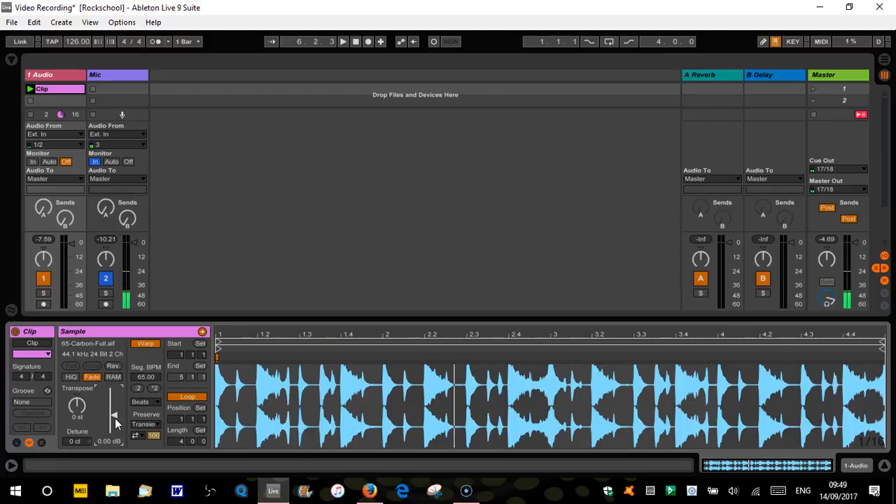
- Set the clip's transpose to 12 st
{"action": "left_click", "coordinate": [69, 407]}
{"action": "left_click", "coordinate": [77, 417]}
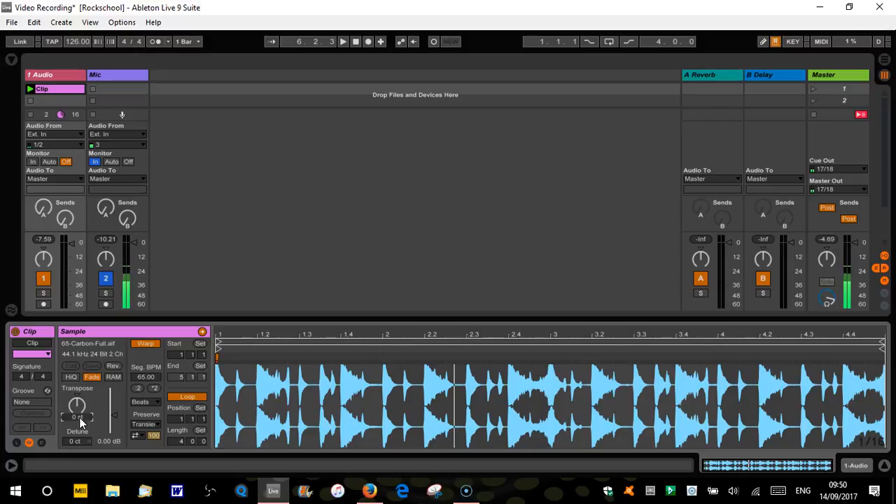
{"action": "key", "text": "Return"}
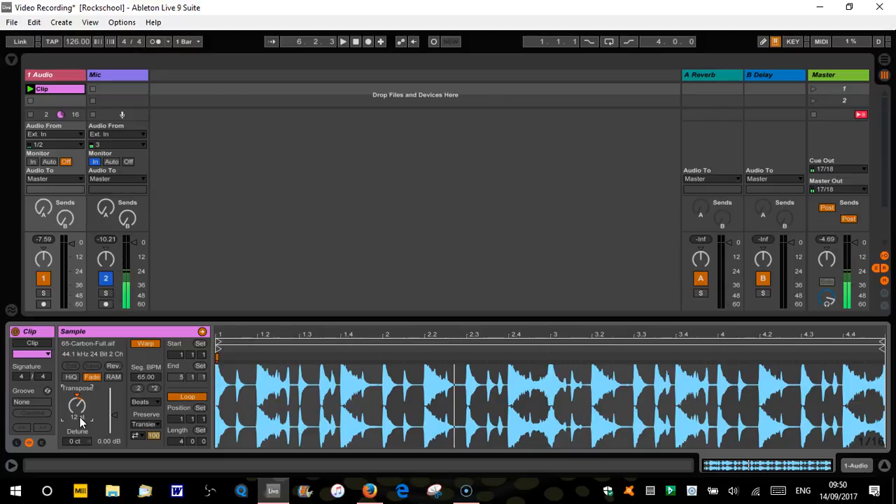
- Reset the clip's transpose and raise the detune until the pitch is at 1 st and 0 ct
{"action": "key", "text": "Delete"}
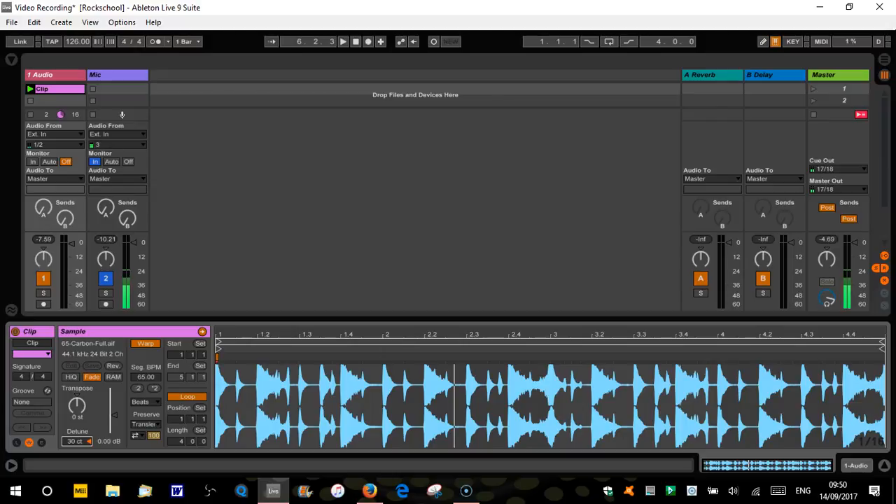
{"action": "left_click_drag", "start_coordinate": [75, 441], "coordinate": [75, 440]}
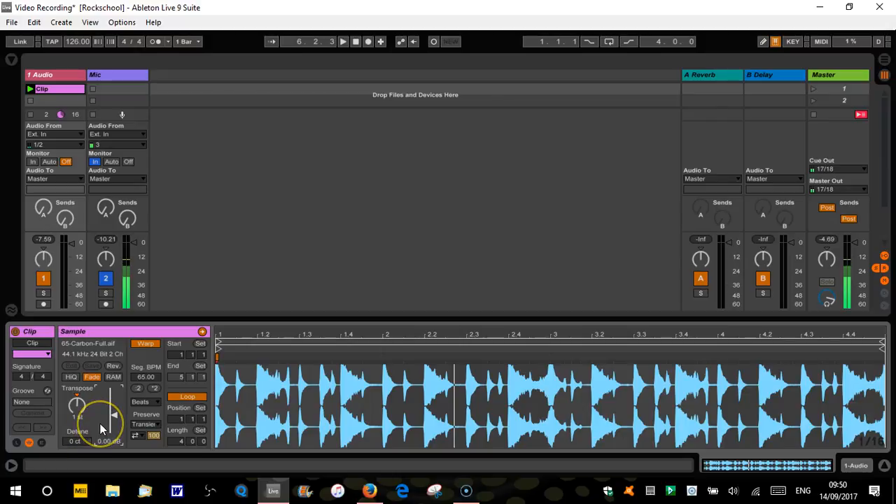
- Reset the clip's transpose to 0 st and switch its Warp off and on again
{"action": "left_click", "coordinate": [77, 416]}
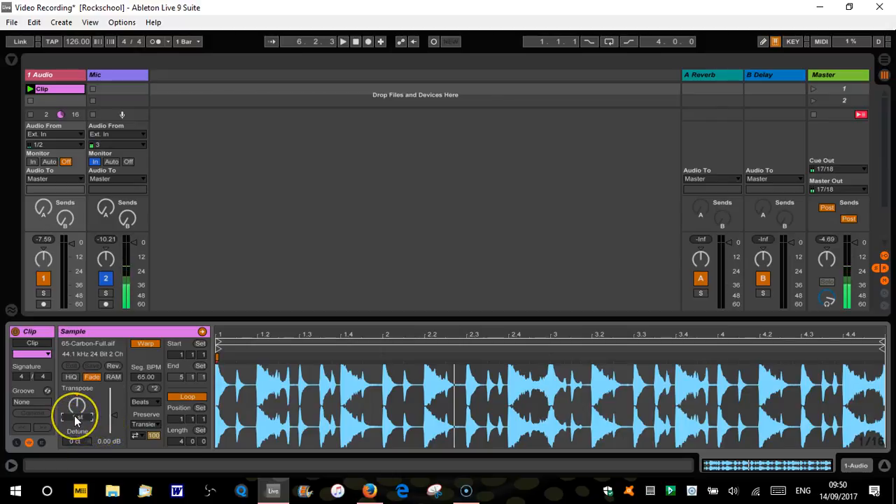
{"action": "left_click", "coordinate": [98, 409]}
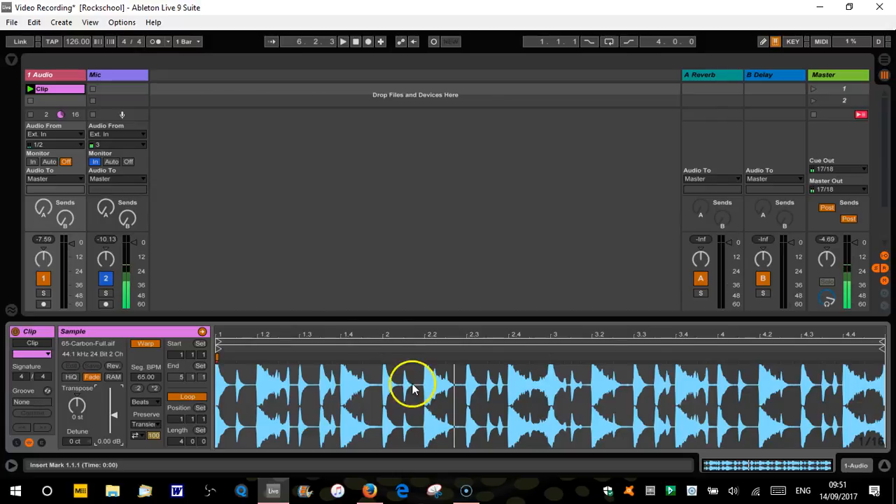
{"action": "left_click", "coordinate": [151, 345]}
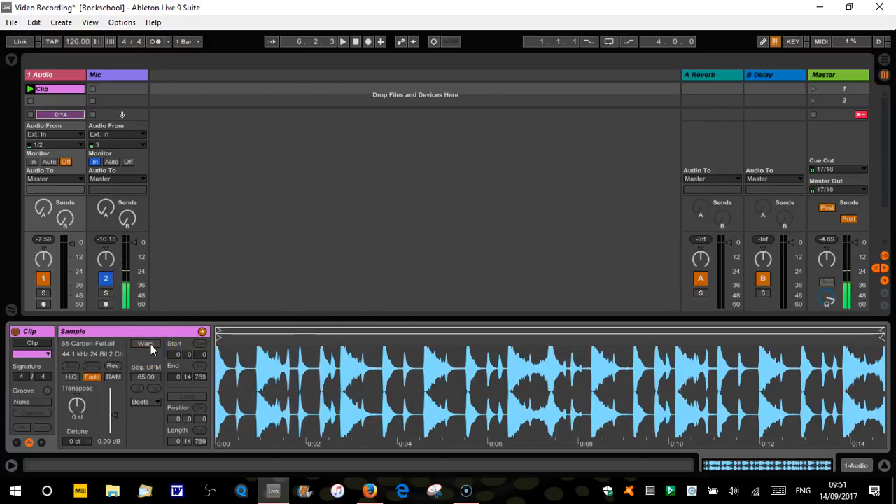
{"action": "left_click", "coordinate": [150, 345]}
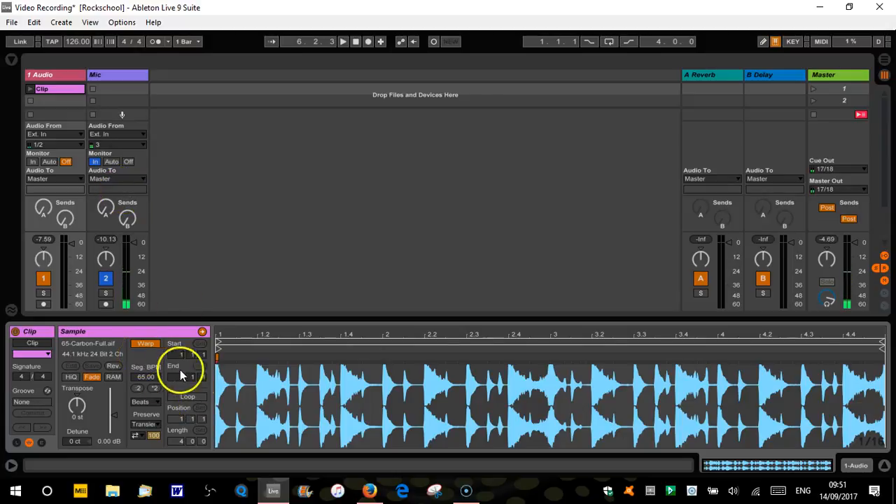
- Play the clip through once with looping off and turn its Loop back on
{"action": "left_click", "coordinate": [195, 397]}
{"action": "left_click", "coordinate": [195, 397]}
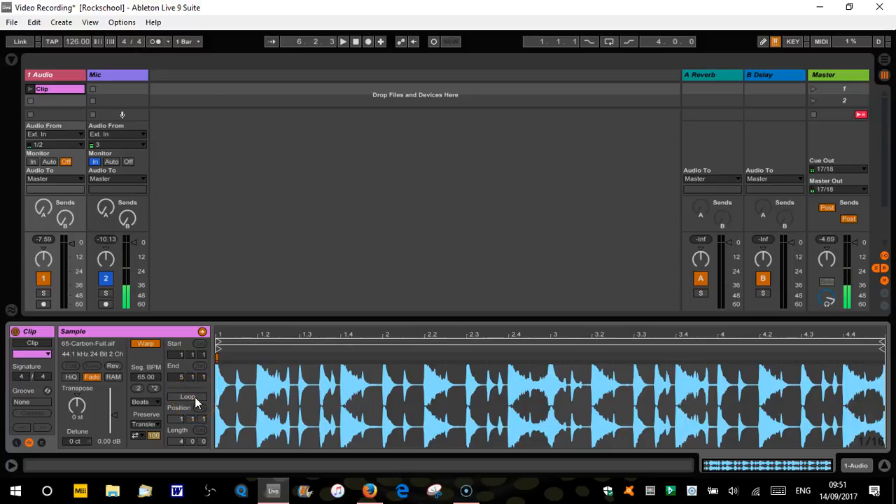
{"action": "left_click", "coordinate": [31, 89]}
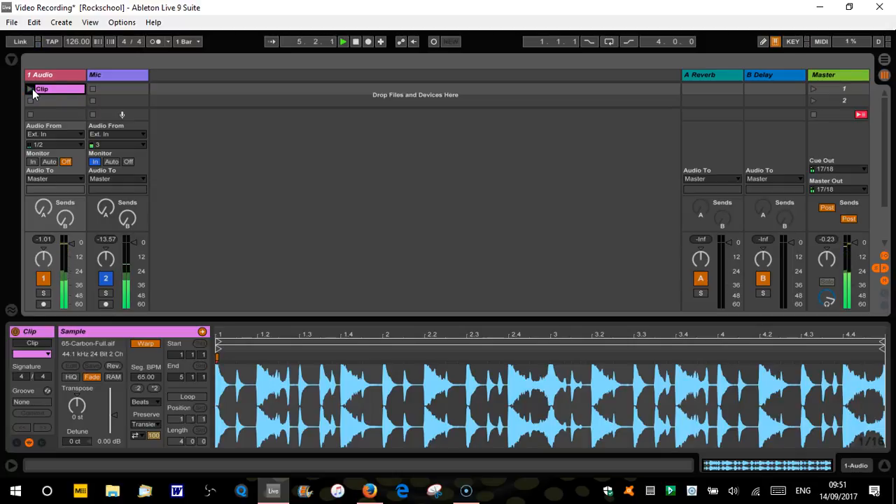
{"action": "left_click", "coordinate": [189, 398]}
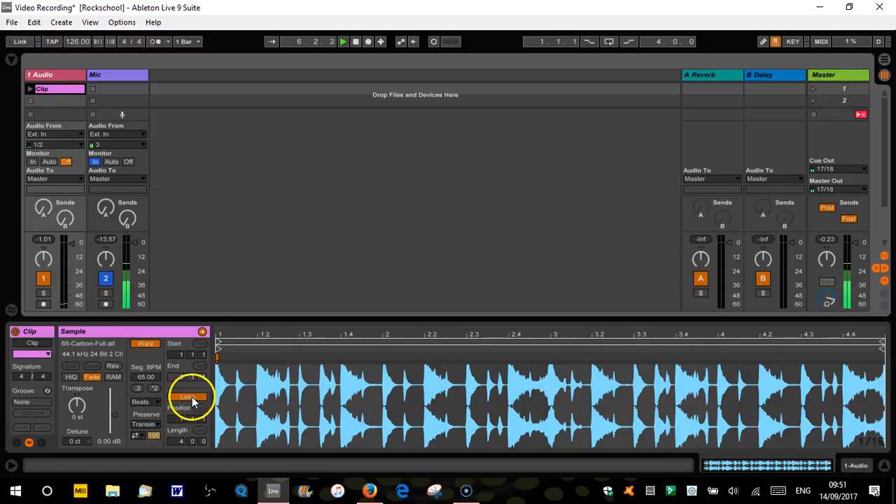
- Turn the clip's Warp off and back on, and re-enable its Loop
{"action": "left_click", "coordinate": [147, 344]}
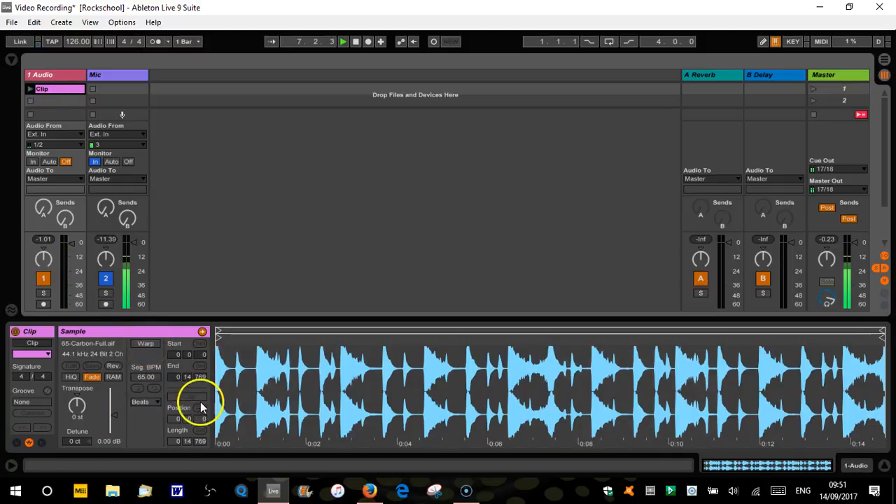
{"action": "left_click", "coordinate": [147, 343]}
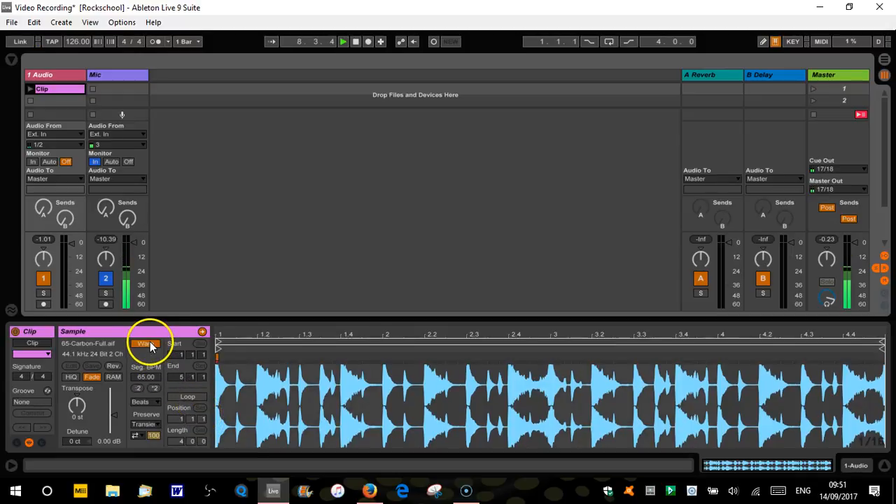
{"action": "left_click", "coordinate": [187, 396]}
{"action": "left_click_drag", "start_coordinate": [407, 331], "coordinate": [407, 334]}
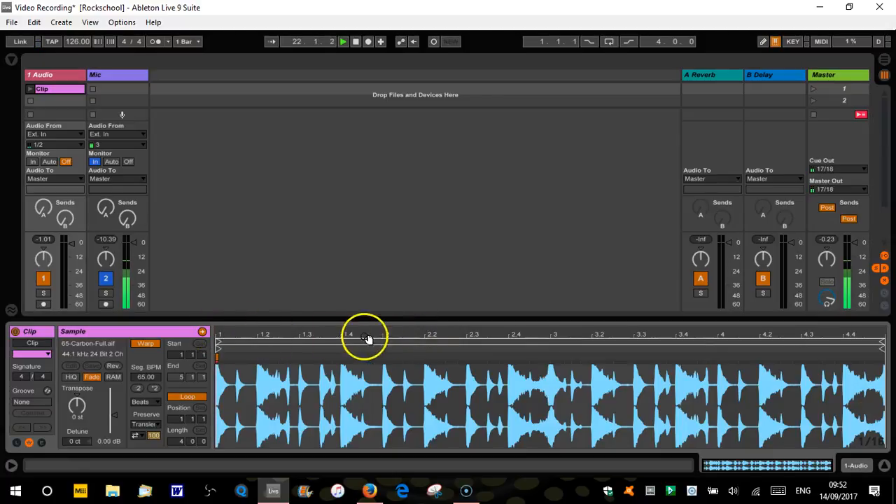
{"action": "left_click", "coordinate": [231, 346]}
{"action": "left_click_drag", "start_coordinate": [221, 340], "coordinate": [294, 332]}
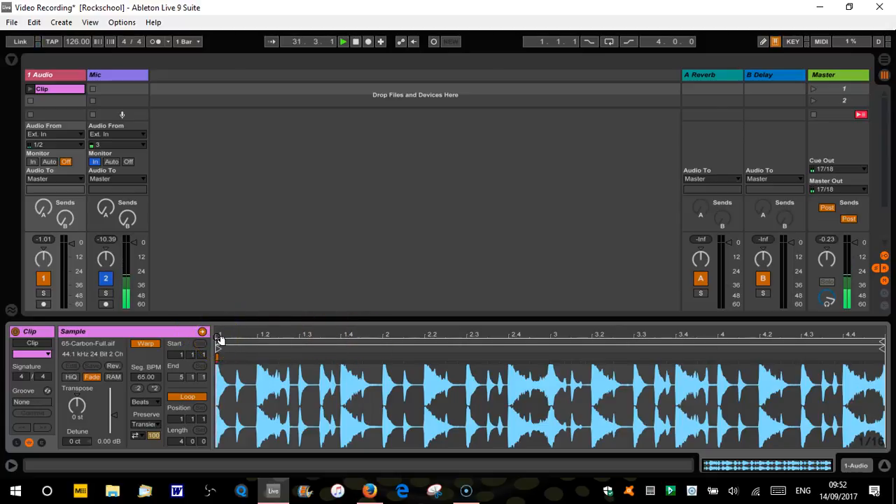
{"action": "left_click_drag", "start_coordinate": [220, 340], "coordinate": [265, 338]}
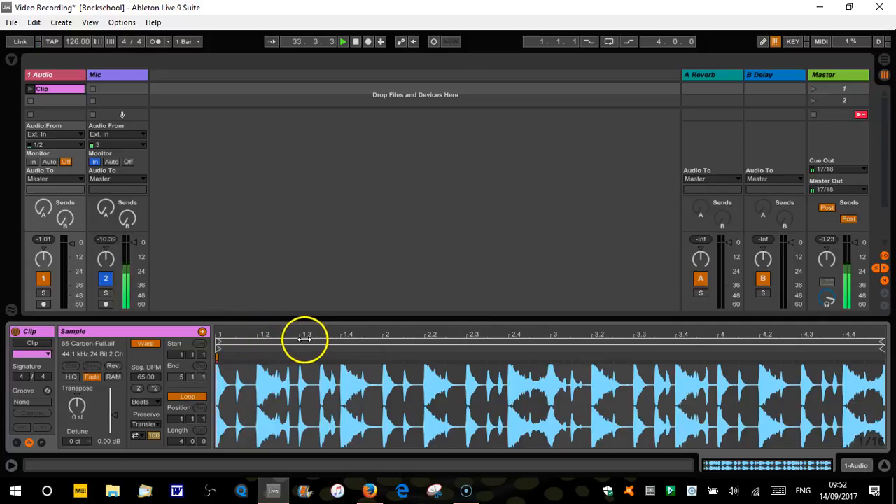
- Stop the transport, relaunch the clip from its start and stop playback partway through
{"action": "left_click", "coordinate": [356, 41]}
{"action": "left_click", "coordinate": [30, 89]}
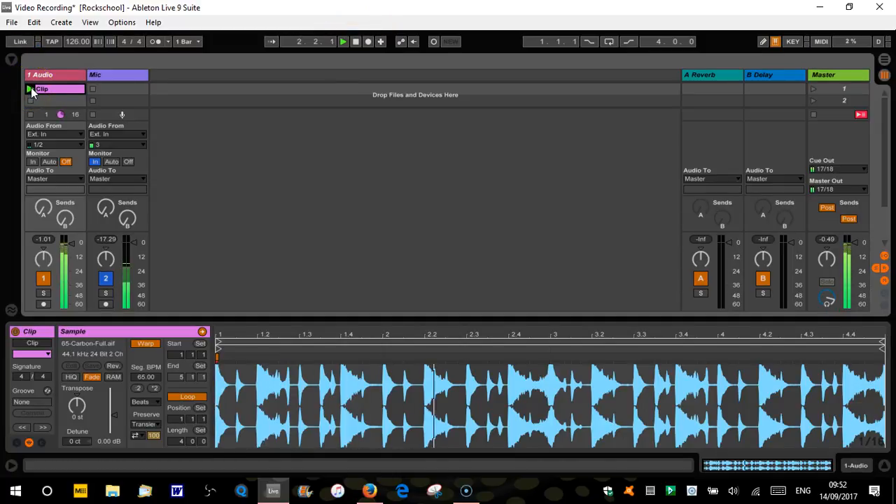
{"action": "key", "text": "space"}
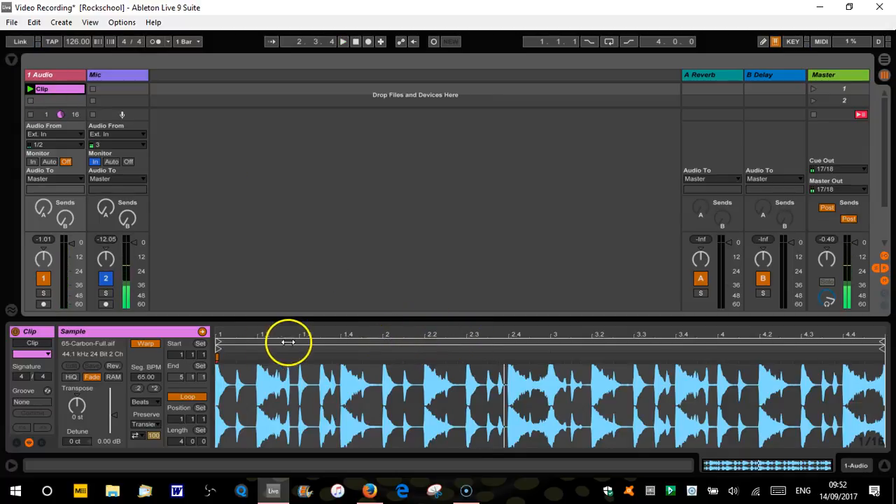
- Zoom in on the first beats of the clip's waveform and back out to the full loop
{"action": "left_click_drag", "start_coordinate": [256, 336], "coordinate": [329, 394]}
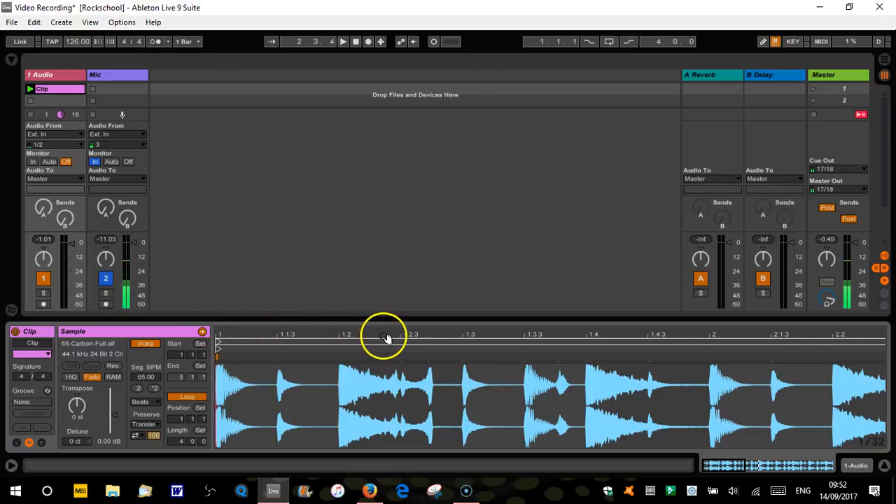
{"action": "left_click_drag", "start_coordinate": [307, 333], "coordinate": [306, 335]}
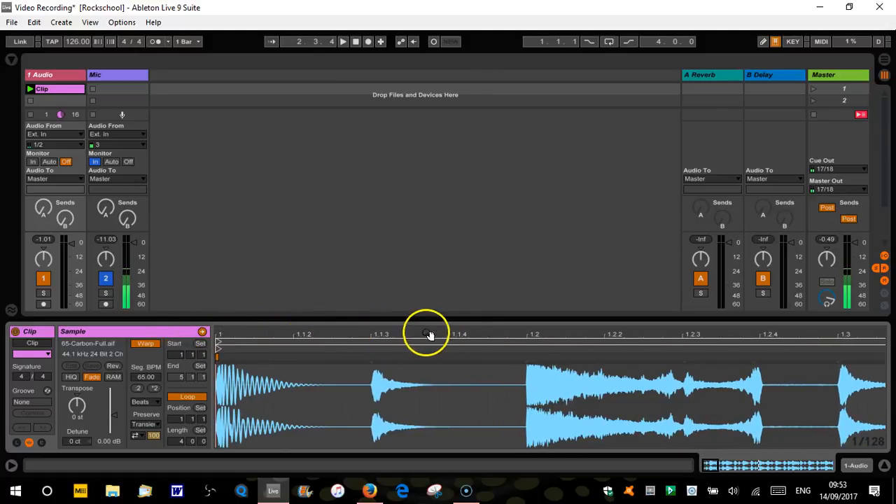
{"action": "left_click_drag", "start_coordinate": [453, 336], "coordinate": [251, 336]}
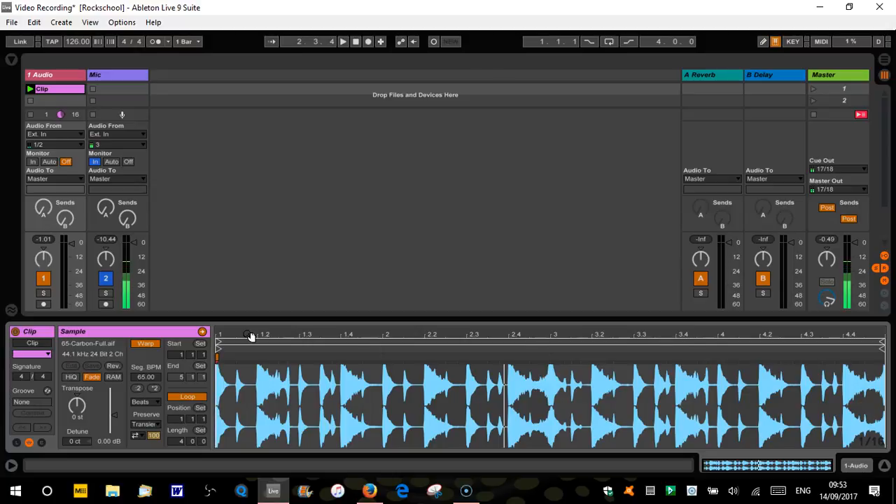
- Hide the Clip View, and duplicate the clip into the second slot only to delete the copy
{"action": "left_click", "coordinate": [884, 467]}
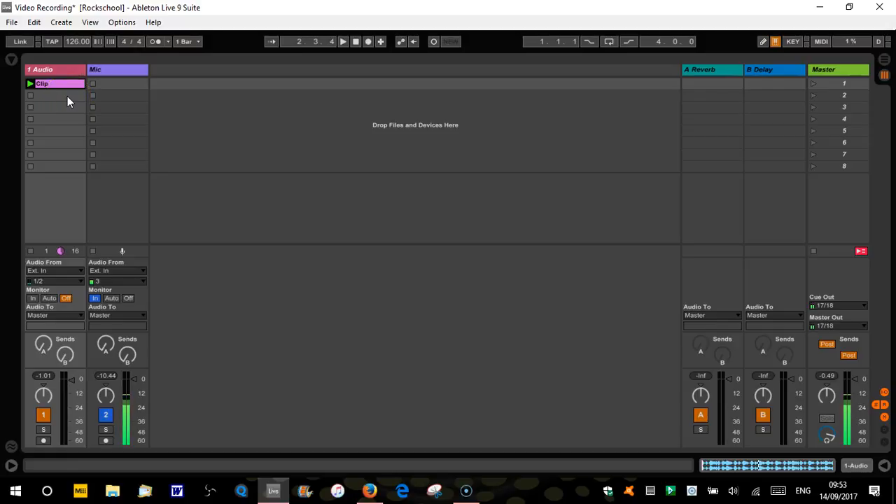
{"action": "right_click", "coordinate": [65, 82]}
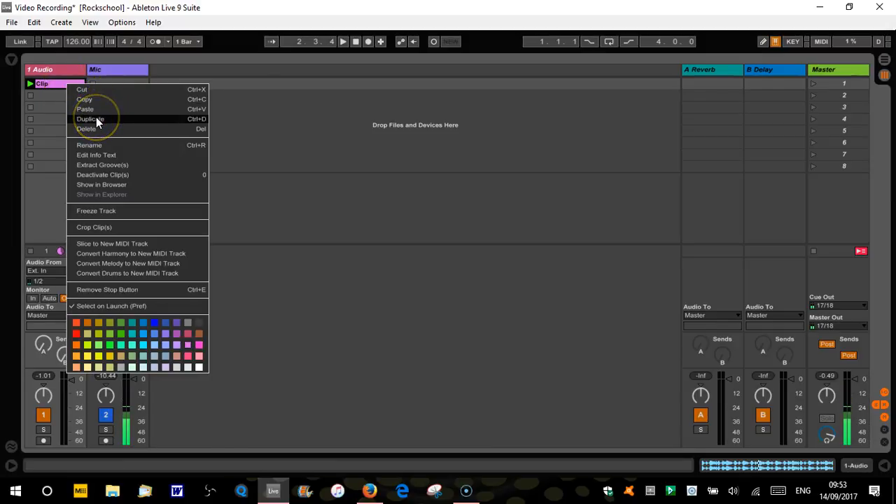
{"action": "left_click", "coordinate": [96, 120]}
{"action": "left_click", "coordinate": [70, 96]}
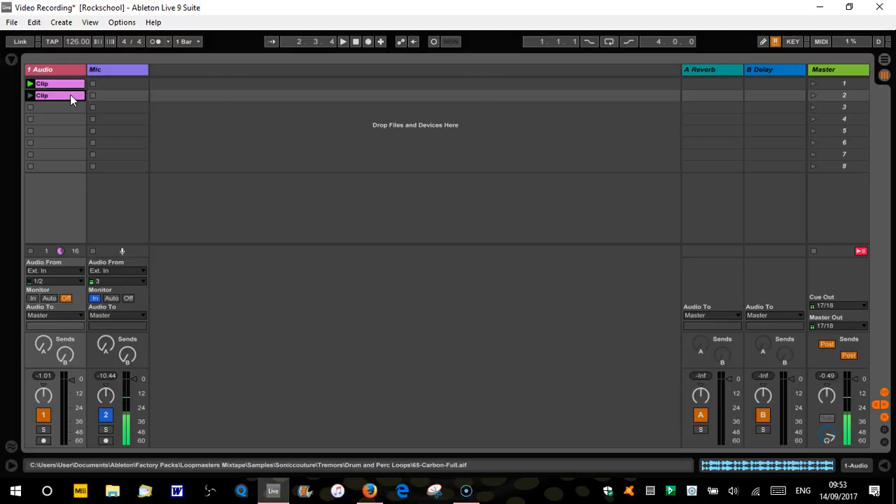
{"action": "key", "text": "Delete"}
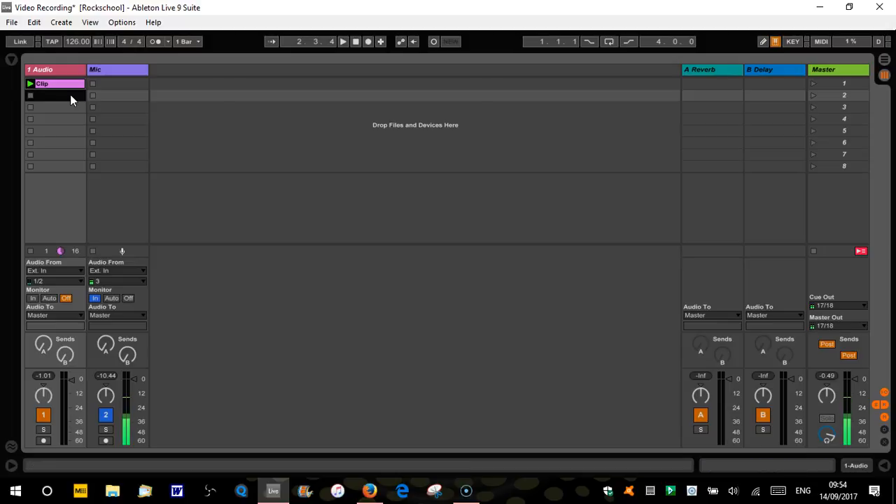
- Copy the first clip into the second slot two more times, deleting the copy each time
{"action": "left_click", "coordinate": [70, 87]}
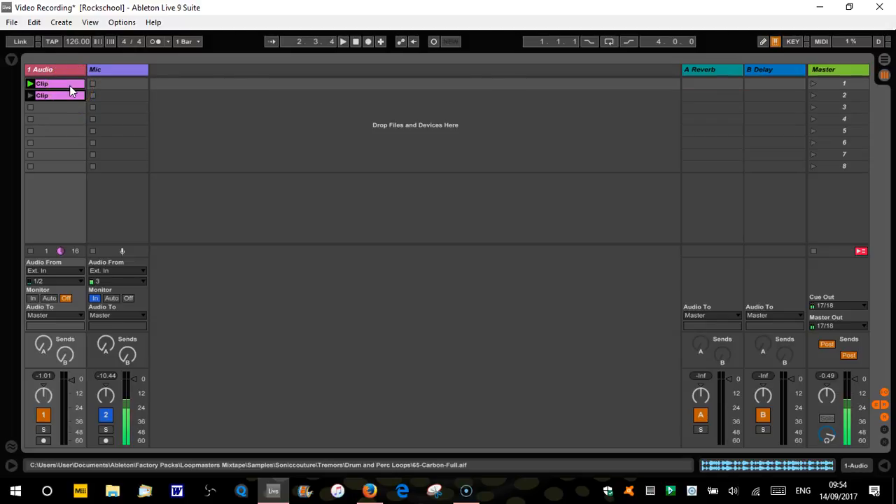
{"action": "left_click", "coordinate": [69, 97]}
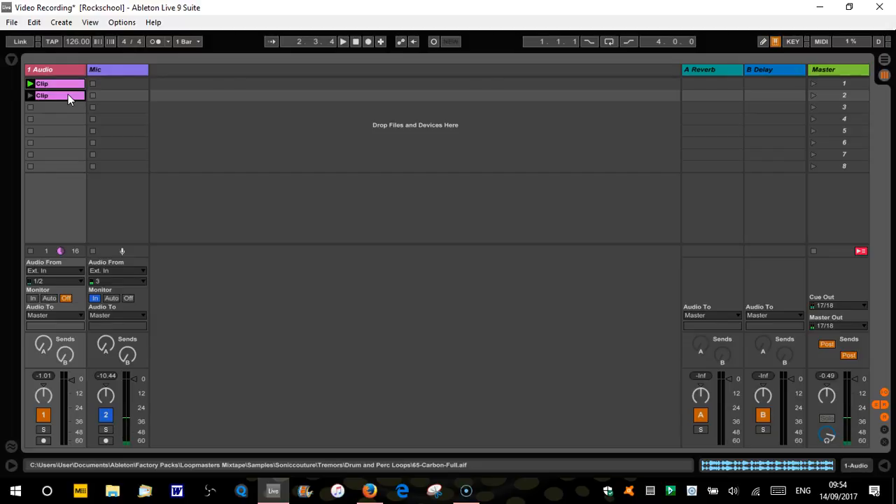
{"action": "key", "text": "Delete"}
{"action": "left_click", "coordinate": [69, 85]}
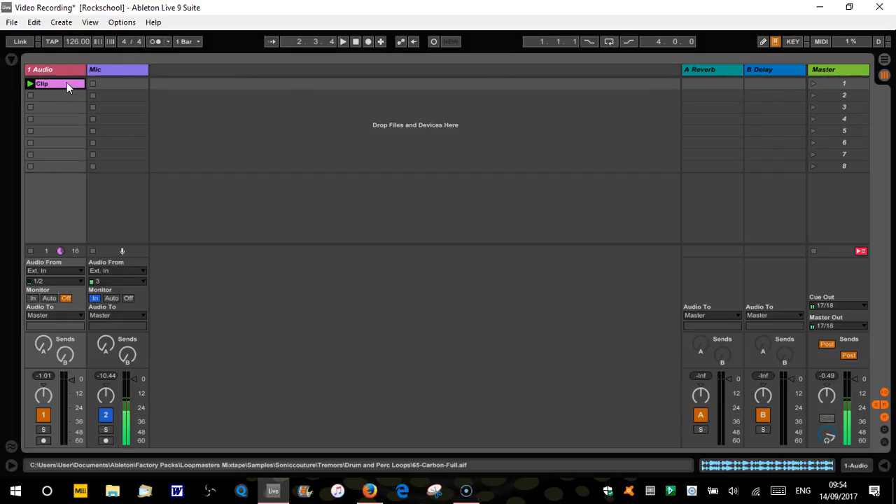
{"action": "left_click_drag", "start_coordinate": [66, 83], "coordinate": [68, 96]}
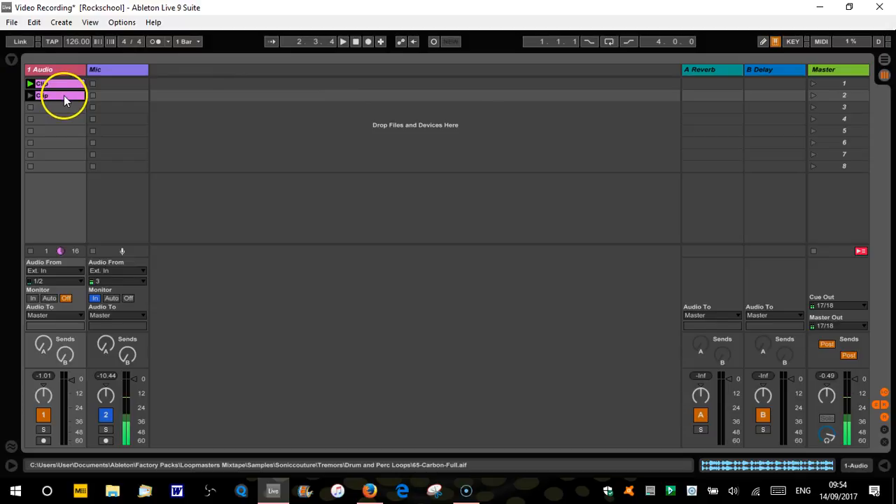
{"action": "key", "text": "Delete"}
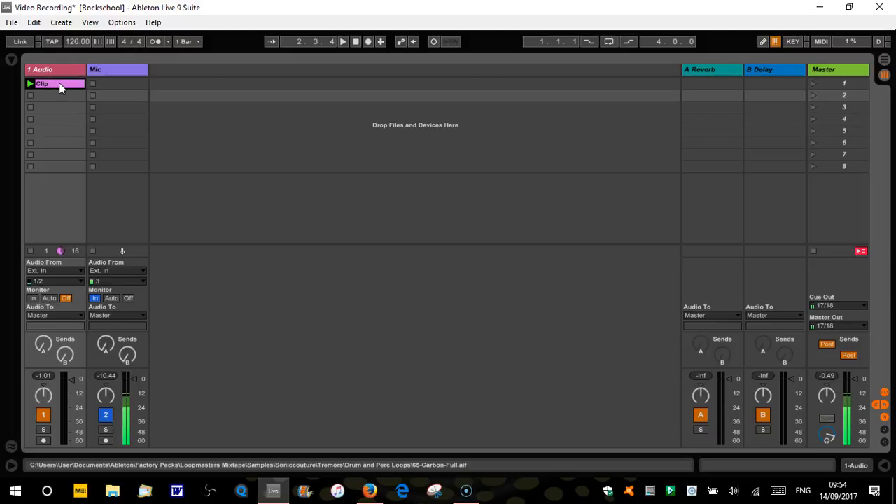
- Copy the clip into the second slot and open the copy in Clip View with the track's clips stopped
{"action": "left_click_drag", "start_coordinate": [59, 83], "coordinate": [62, 94]}
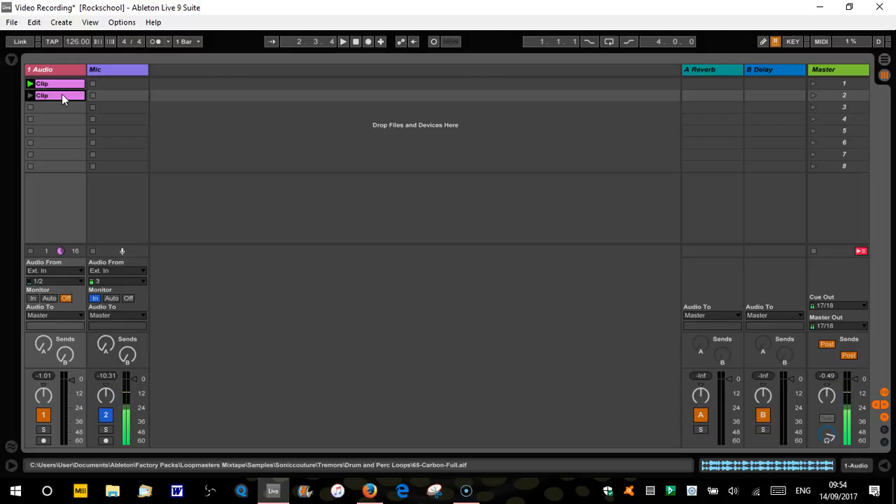
{"action": "double_click", "coordinate": [62, 94]}
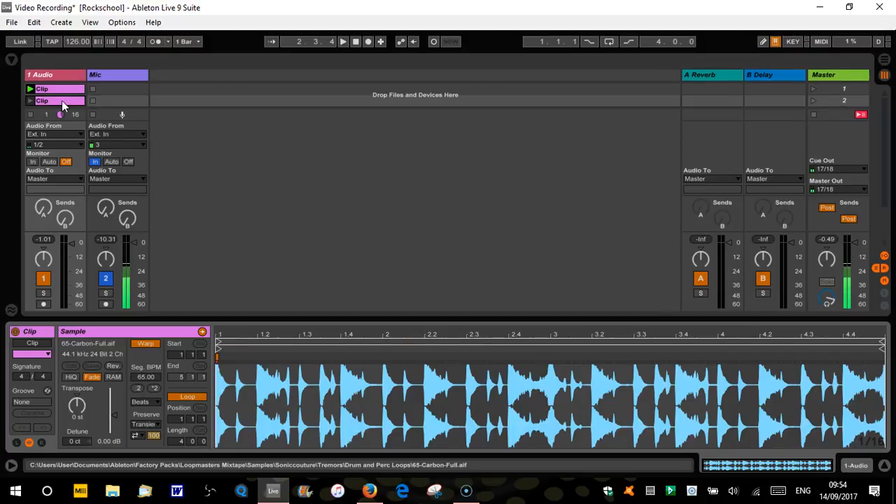
{"action": "left_click", "coordinate": [30, 115]}
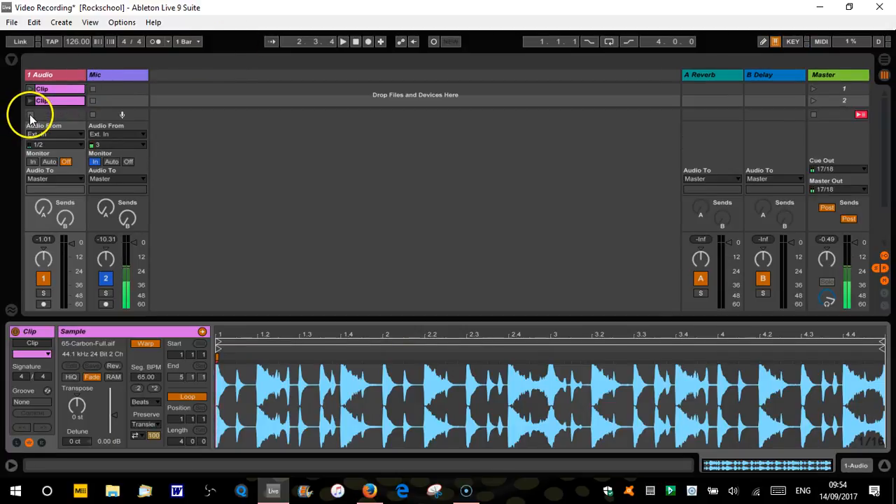
- Set the copied clip's transpose to 24 st and launch it to hear the change
{"action": "left_click", "coordinate": [78, 413]}
{"action": "left_click", "coordinate": [77, 407]}
{"action": "left_click", "coordinate": [75, 419]}
{"action": "type", "text": "24"}
{"action": "key", "text": "Return"}
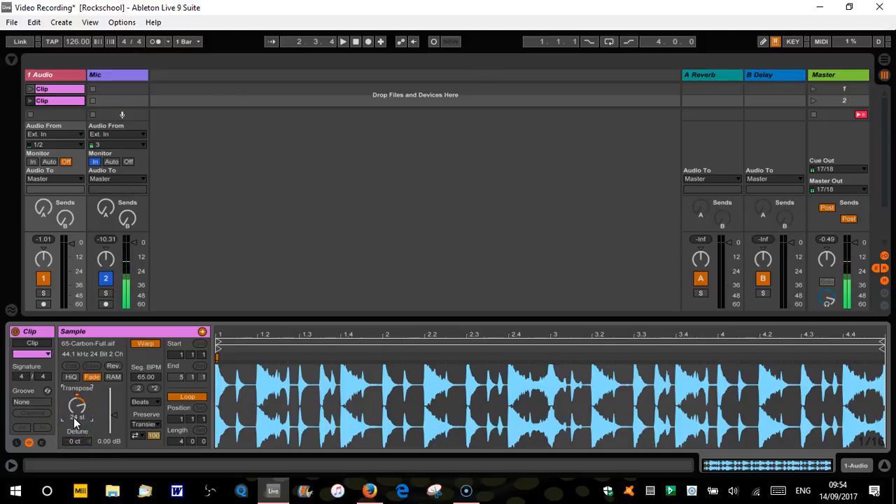
{"action": "left_click", "coordinate": [30, 101]}
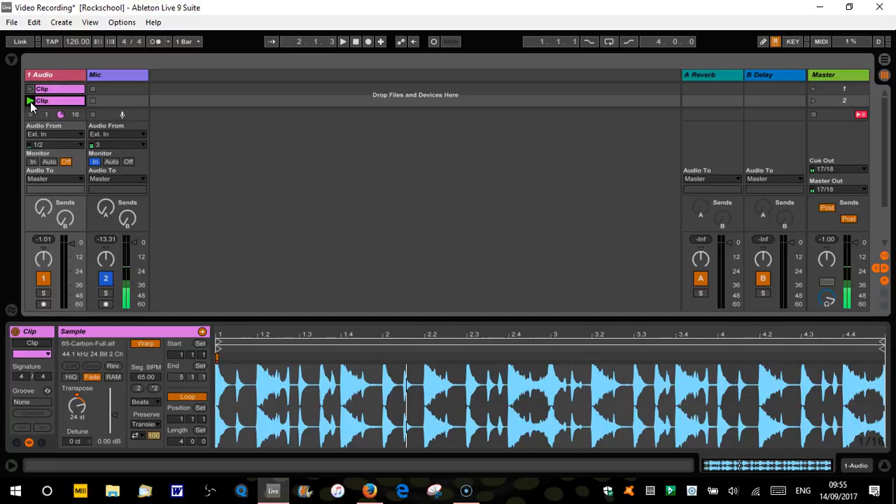
- Rename the copied clip in the second slot as "Clip Transposed"
{"action": "left_click", "coordinate": [68, 90]}
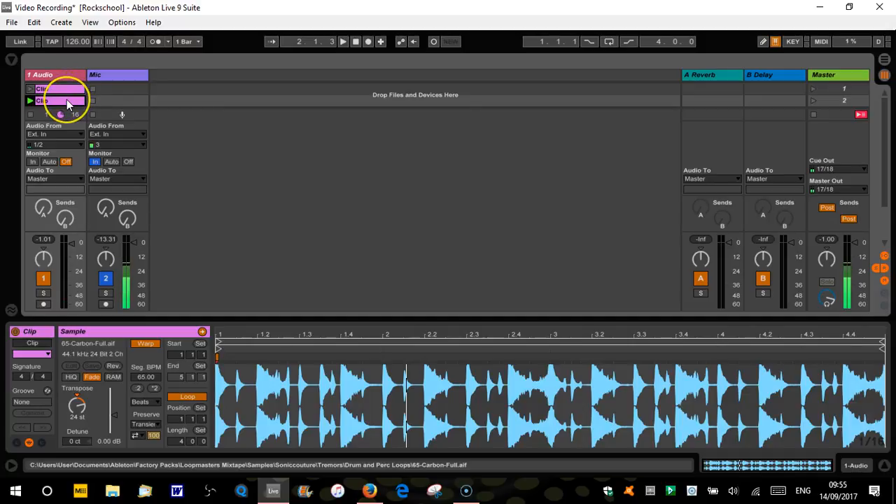
{"action": "right_click", "coordinate": [66, 99]}
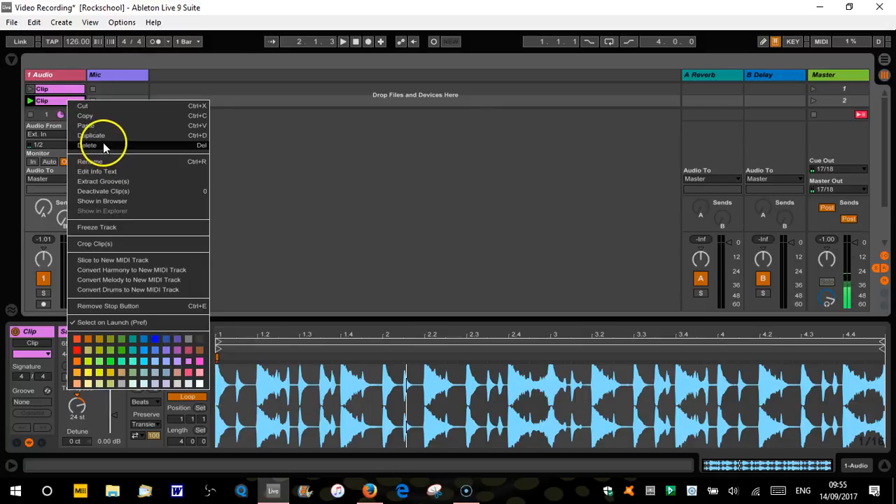
{"action": "left_click", "coordinate": [103, 161]}
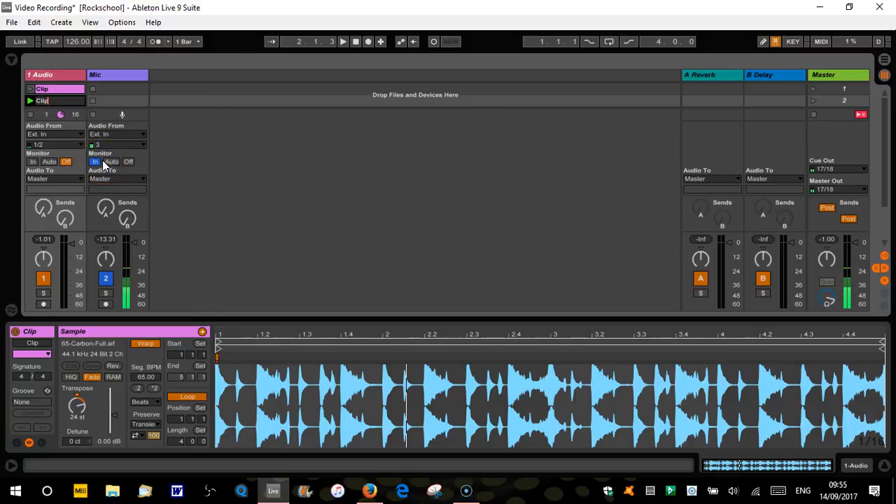
{"action": "type", "text": "Transposed"}
{"action": "key", "text": "Return"}
{"action": "left_click", "coordinate": [33, 102]}
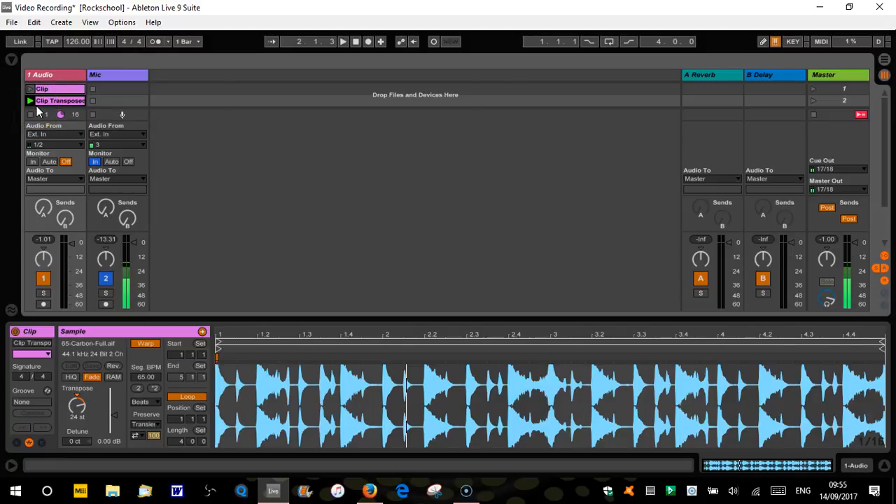
- Launch the original and transposed clips alternately to compare how they sound
{"action": "left_click", "coordinate": [30, 89]}
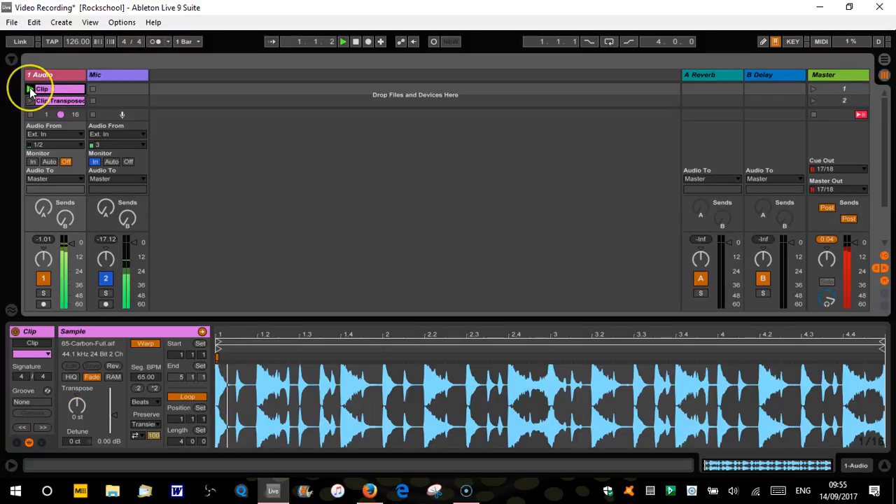
{"action": "left_click", "coordinate": [32, 101]}
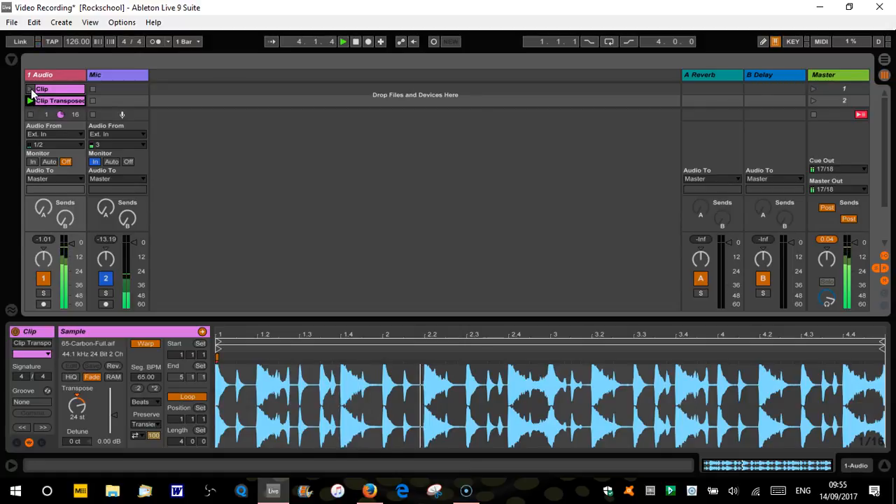
{"action": "left_click", "coordinate": [30, 90]}
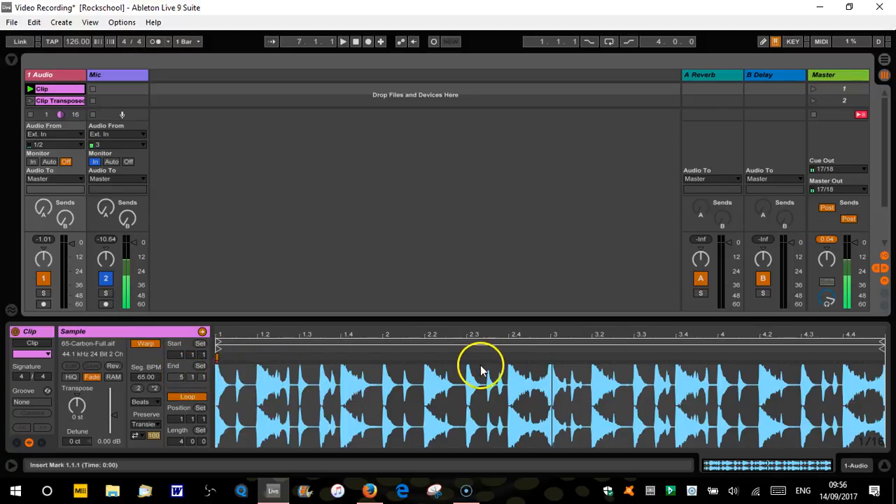
- Set the first clip's loop length to 3 bars and launch the clip to hear it
{"action": "left_click", "coordinate": [184, 440]}
{"action": "left_click", "coordinate": [183, 440]}
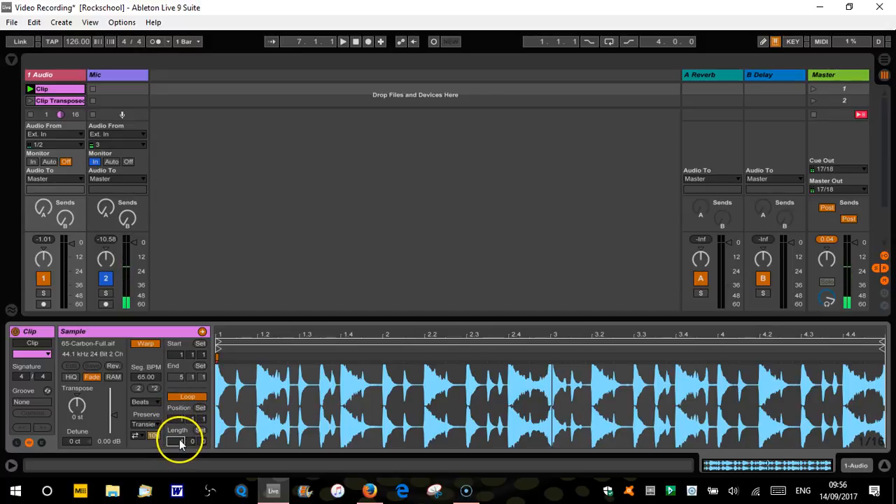
{"action": "left_click", "coordinate": [191, 442]}
{"action": "left_click", "coordinate": [192, 442]}
{"action": "left_click", "coordinate": [180, 443]}
{"action": "type", "text": "3"}
{"action": "key", "text": "Return"}
{"action": "left_click", "coordinate": [217, 438]}
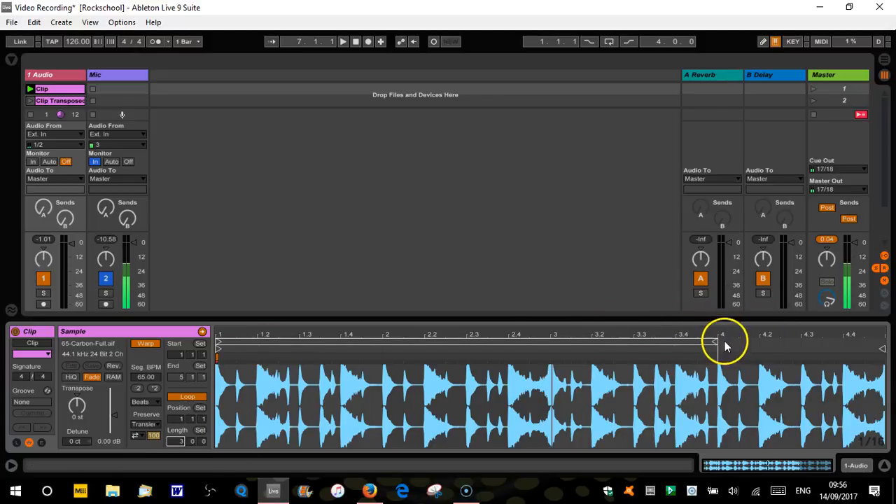
{"action": "left_click", "coordinate": [30, 91]}
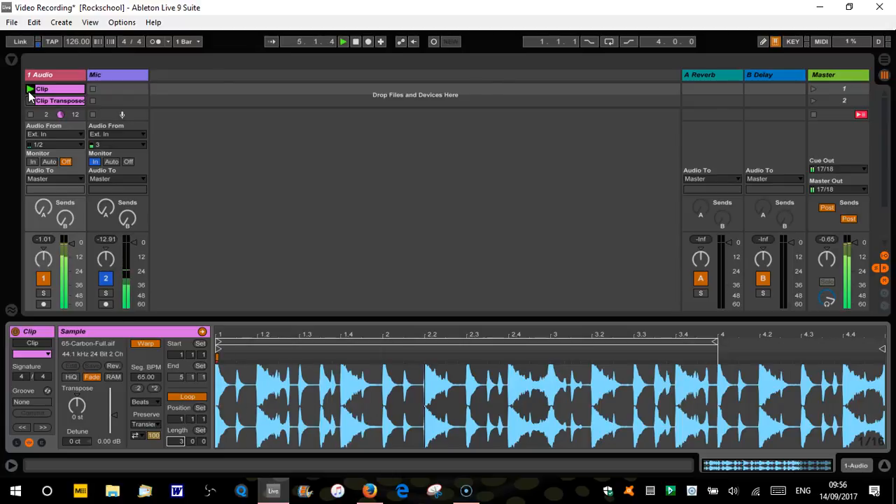
{"action": "left_click", "coordinate": [60, 97]}
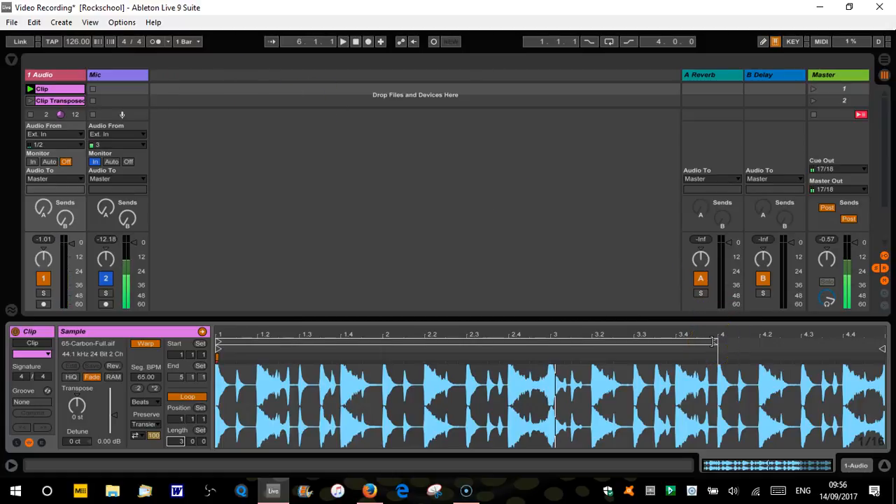
- Shorten the loop to one bar, shift it to start at bar 2, and launch the clip
{"action": "left_click", "coordinate": [197, 398]}
{"action": "left_click", "coordinate": [199, 399]}
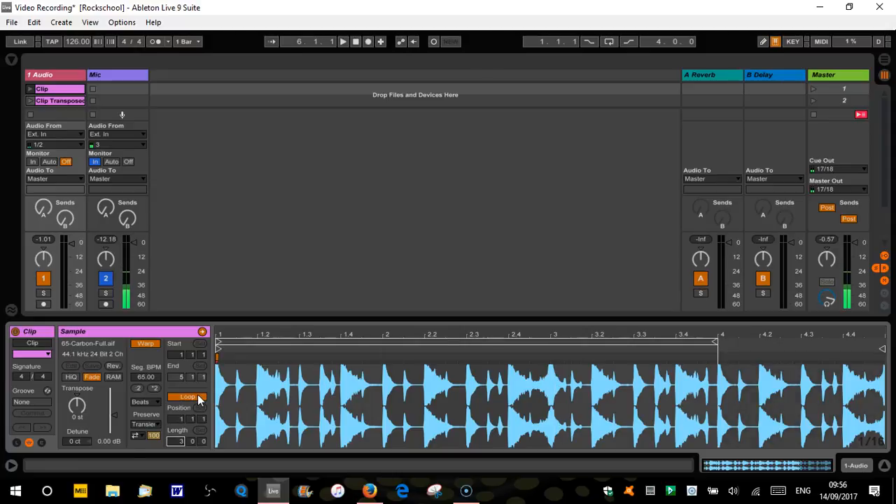
{"action": "mouse_move", "coordinate": [715, 344]}
{"action": "left_mouse_down"}
{"action": "mouse_move", "coordinate": [481, 360]}
{"action": "mouse_move", "coordinate": [383, 355]}
{"action": "left_mouse_up"}
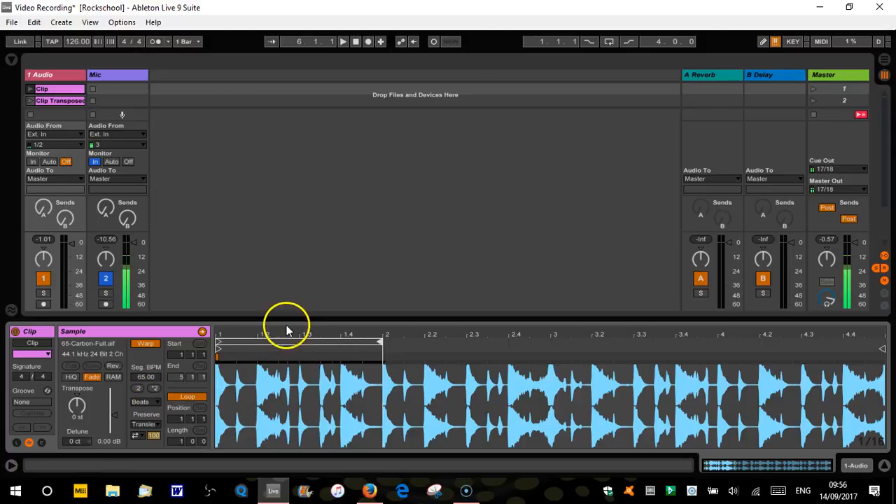
{"action": "left_click_drag", "start_coordinate": [286, 341], "coordinate": [455, 342]}
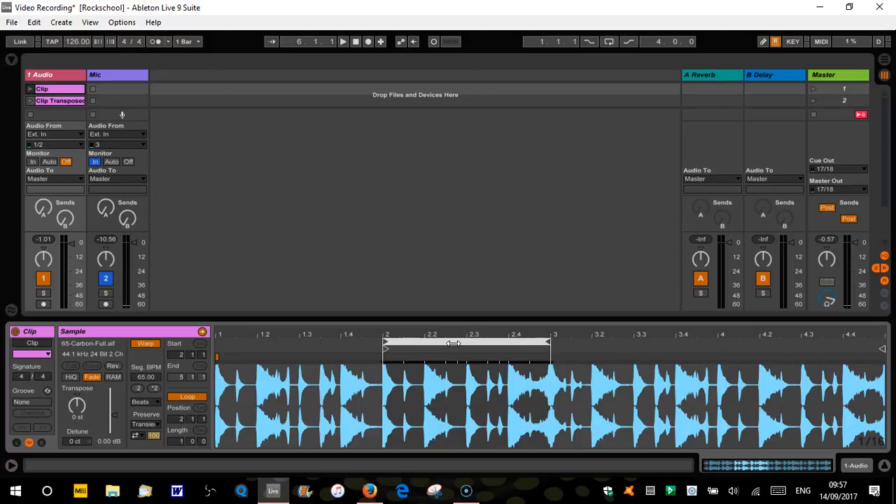
{"action": "left_click", "coordinate": [32, 90]}
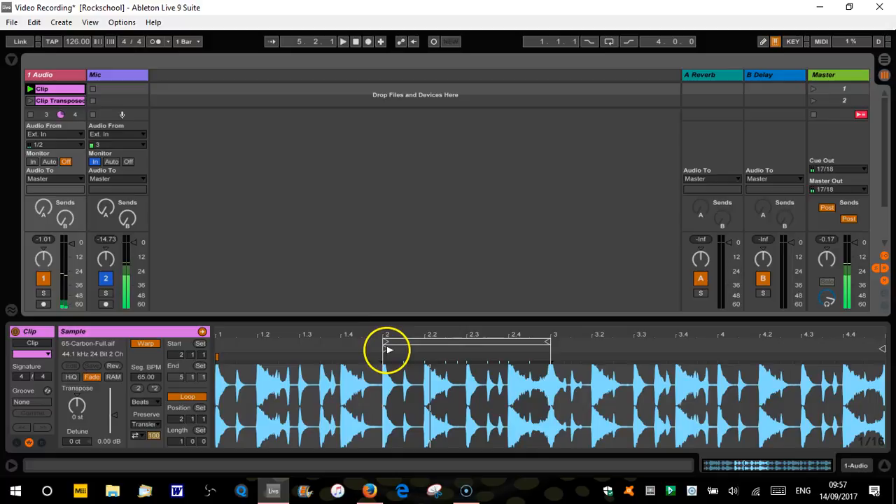
- Move the clip's start marker to 1.1.1, ahead of the loop, and play it
{"action": "mouse_move", "coordinate": [389, 354]}
{"action": "left_mouse_down"}
{"action": "mouse_move", "coordinate": [333, 352]}
{"action": "mouse_move", "coordinate": [646, 362]}
{"action": "mouse_move", "coordinate": [217, 354]}
{"action": "left_mouse_up"}
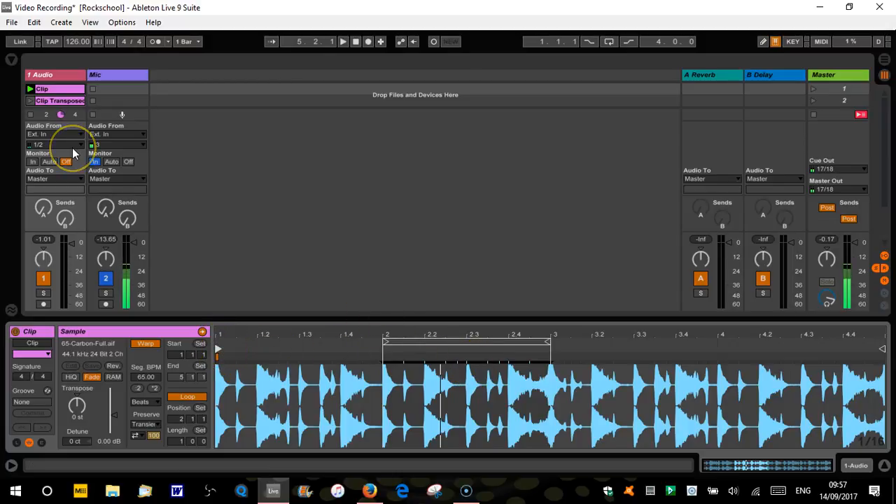
{"action": "key", "text": "space"}
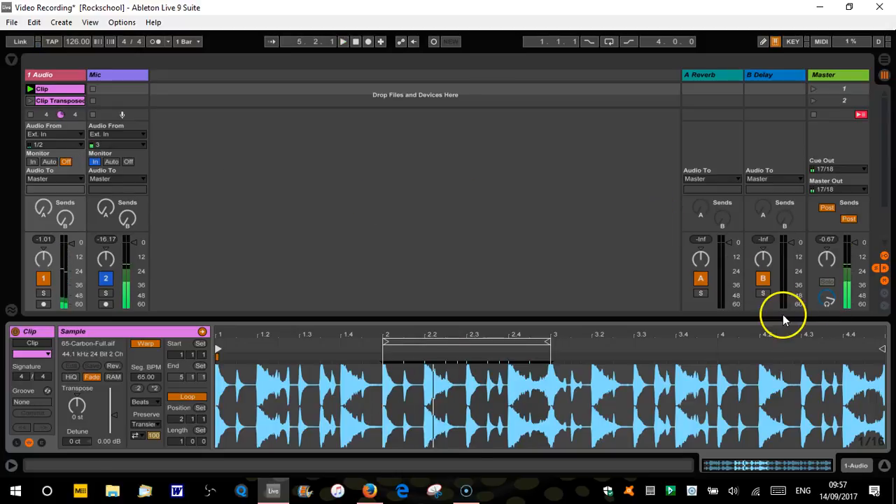
- Move the clip's end marker to 4.1.1, extend the loop across all four bars, and play past the end marker
{"action": "left_click_drag", "start_coordinate": [882, 348], "coordinate": [713, 354]}
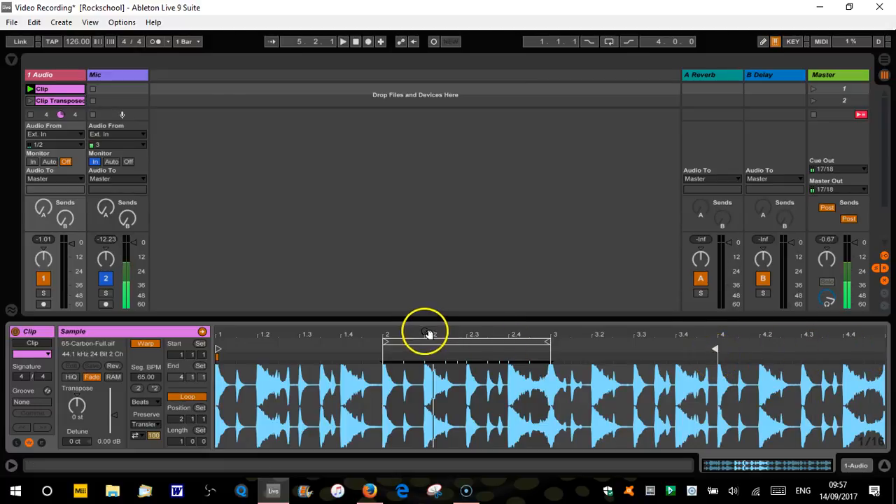
{"action": "left_click", "coordinate": [481, 342]}
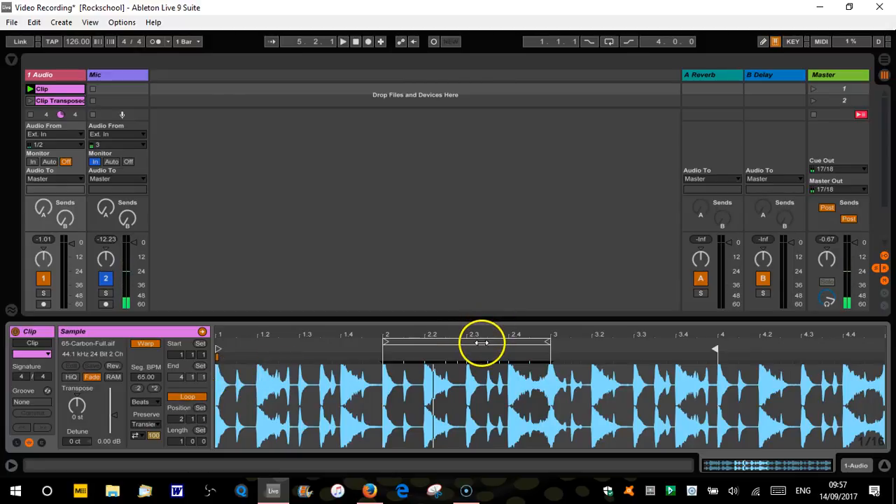
{"action": "left_click_drag", "start_coordinate": [385, 341], "coordinate": [218, 344]}
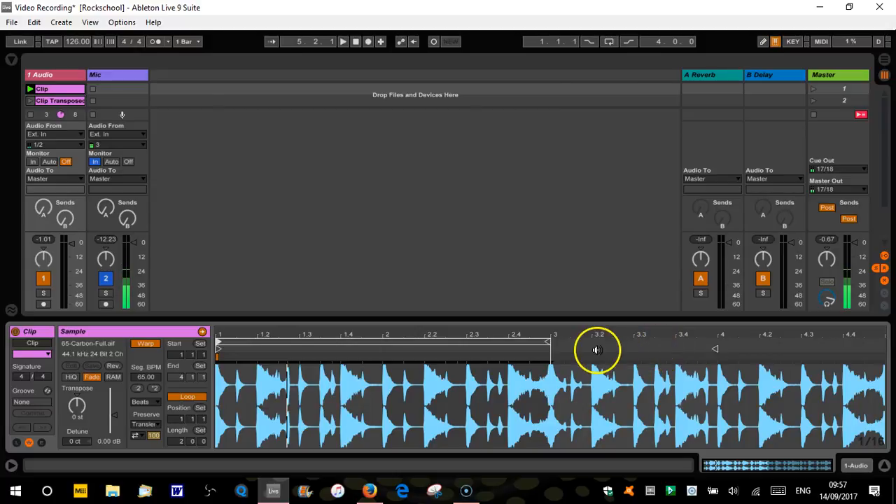
{"action": "left_click_drag", "start_coordinate": [549, 343], "coordinate": [886, 344]}
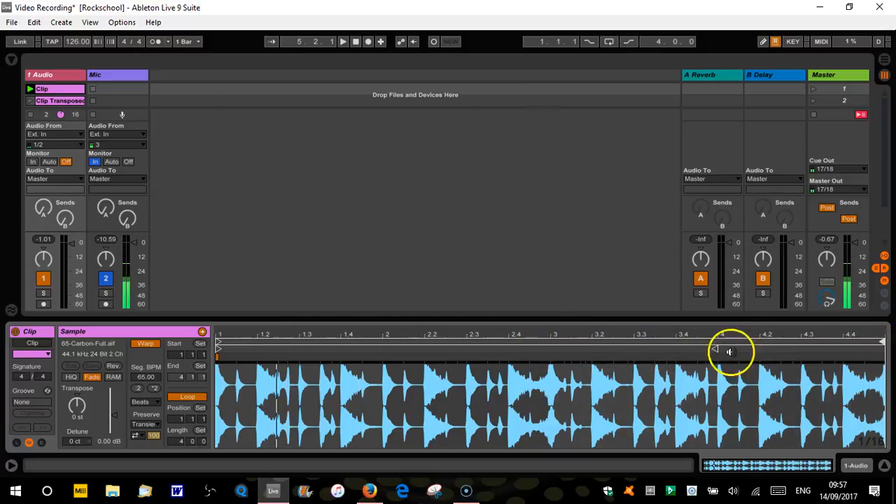
{"action": "key", "text": "space"}
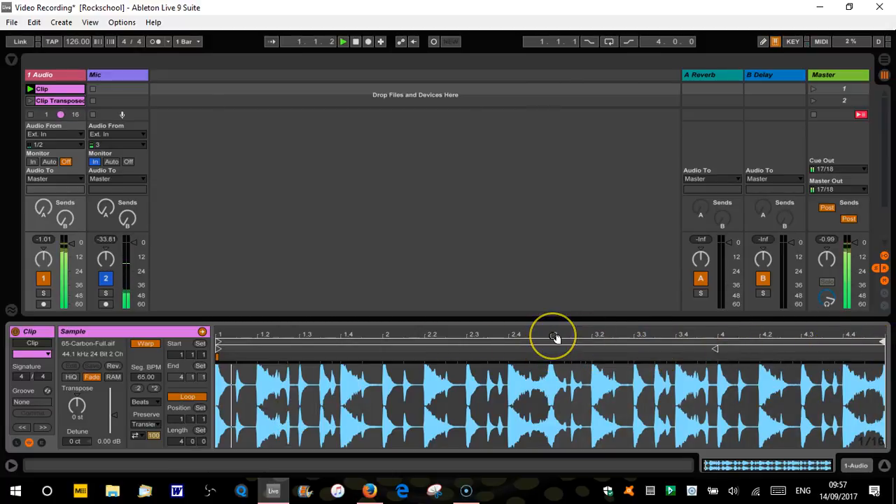
{"action": "key", "text": "space"}
- Turn looping off, set the clip's end marker to 2.1.1, and launch the clip to hear it play once
{"action": "left_click", "coordinate": [715, 349]}
{"action": "left_click_drag", "start_coordinate": [716, 349], "coordinate": [883, 360]}
{"action": "left_click", "coordinate": [189, 398]}
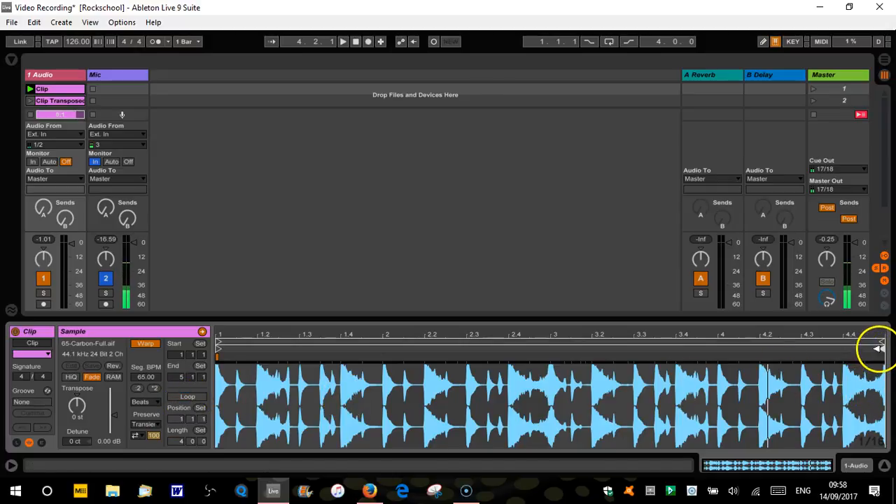
{"action": "left_click_drag", "start_coordinate": [875, 357], "coordinate": [381, 357]}
{"action": "key", "text": "space"}
{"action": "left_click", "coordinate": [30, 89]}
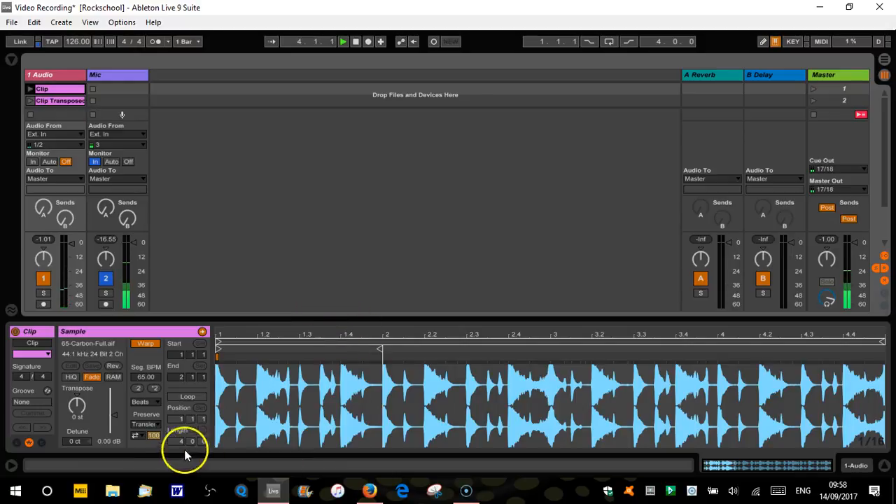
- Turn looping back on and set the clip's end marker to 5.1.1 and its start marker to 2.1.1
{"action": "left_click", "coordinate": [190, 399]}
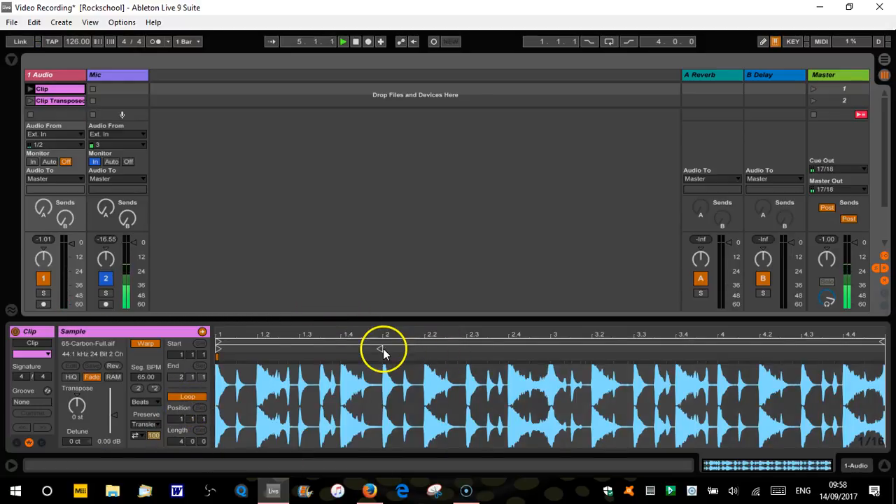
{"action": "left_click_drag", "start_coordinate": [378, 348], "coordinate": [886, 359]}
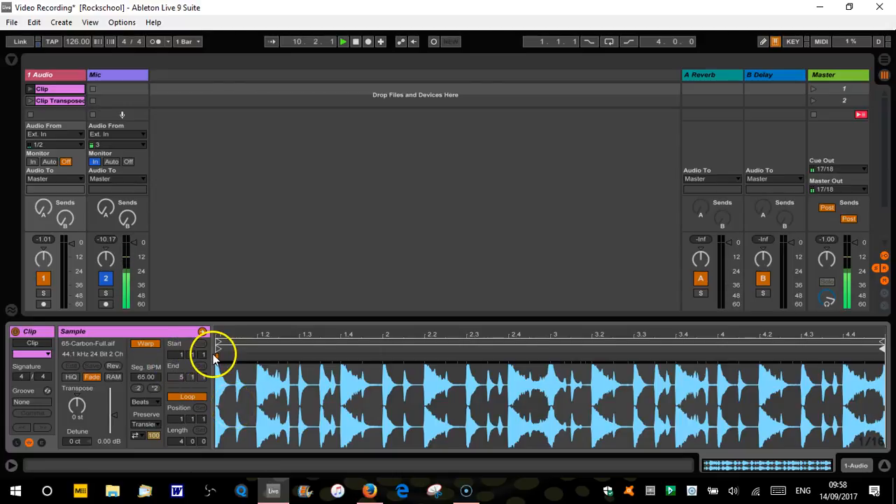
{"action": "left_click_drag", "start_coordinate": [219, 348], "coordinate": [386, 350]}
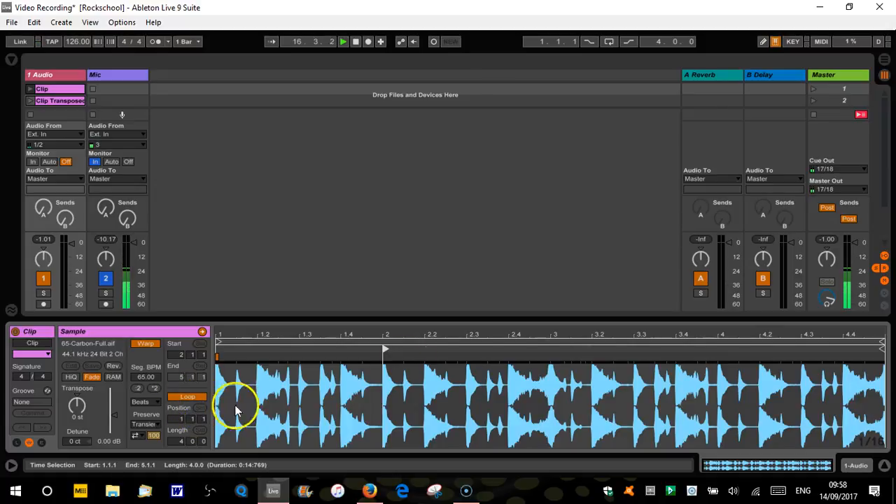
- Set the clip start to 2.2.2, shorten the loop to span 2.2.2 to 4.1.1, and shift it to begin at 1.4.2
{"action": "mouse_move", "coordinate": [386, 348]}
{"action": "left_mouse_down"}
{"action": "mouse_move", "coordinate": [216, 353]}
{"action": "mouse_move", "coordinate": [352, 343]}
{"action": "mouse_move", "coordinate": [222, 337]}
{"action": "mouse_move", "coordinate": [436, 340]}
{"action": "left_mouse_up"}
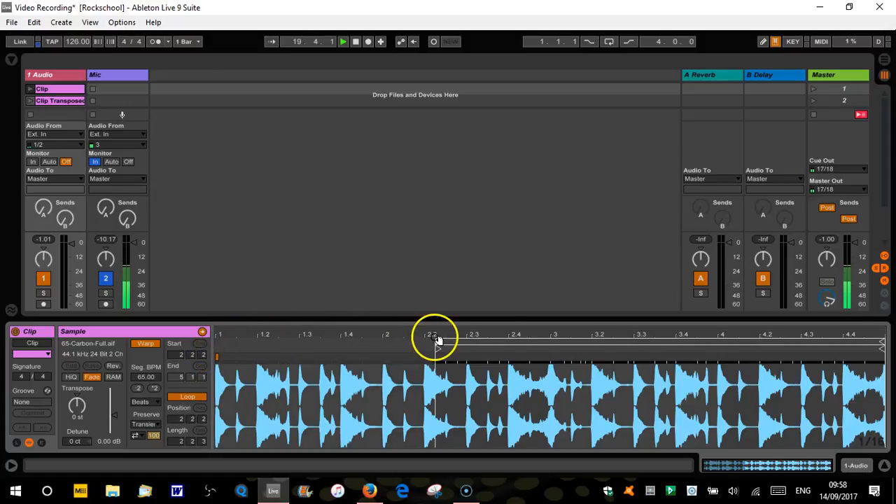
{"action": "left_click_drag", "start_coordinate": [880, 336], "coordinate": [714, 351]}
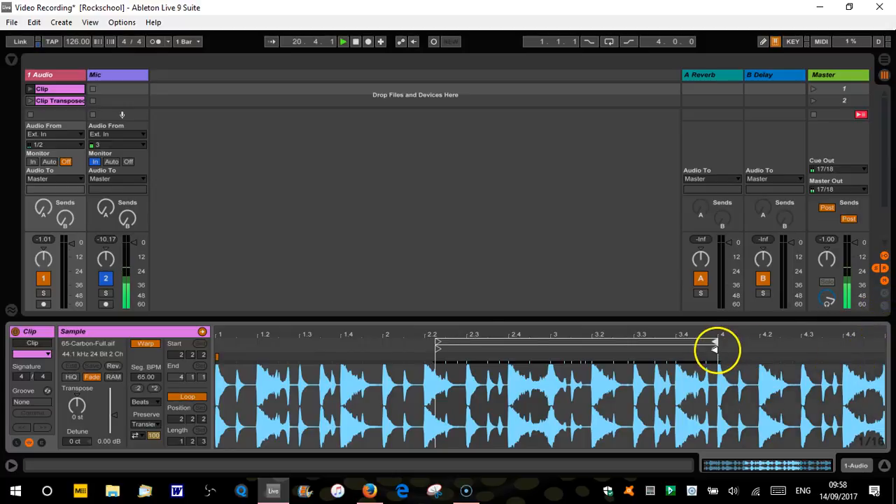
{"action": "left_click_drag", "start_coordinate": [650, 344], "coordinate": [565, 344]}
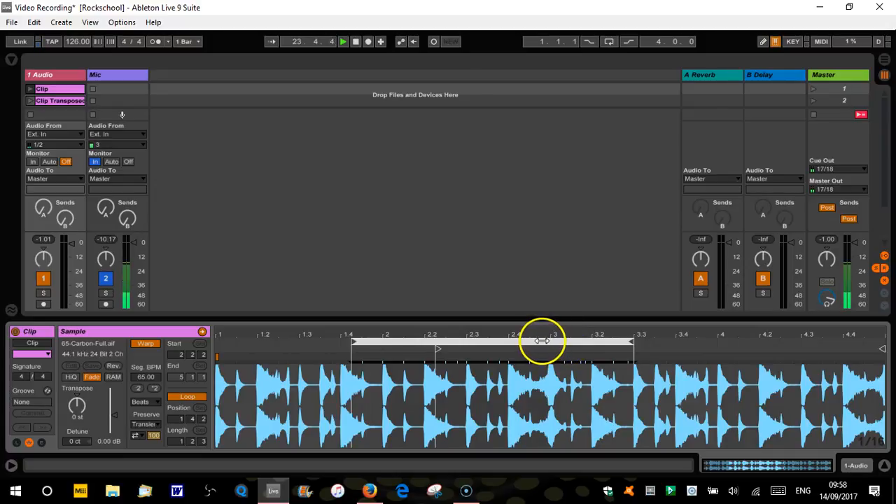
- Reset the clip start to 1.1.1 and make the loop four bars long from 1.1.1 to 5.1.1
{"action": "left_click", "coordinate": [183, 441]}
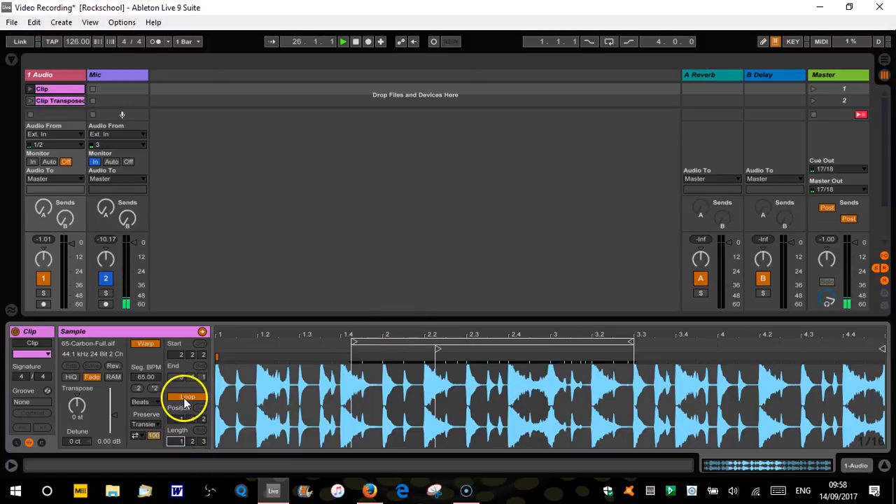
{"action": "type", "text": "4"}
{"action": "key", "text": "Return"}
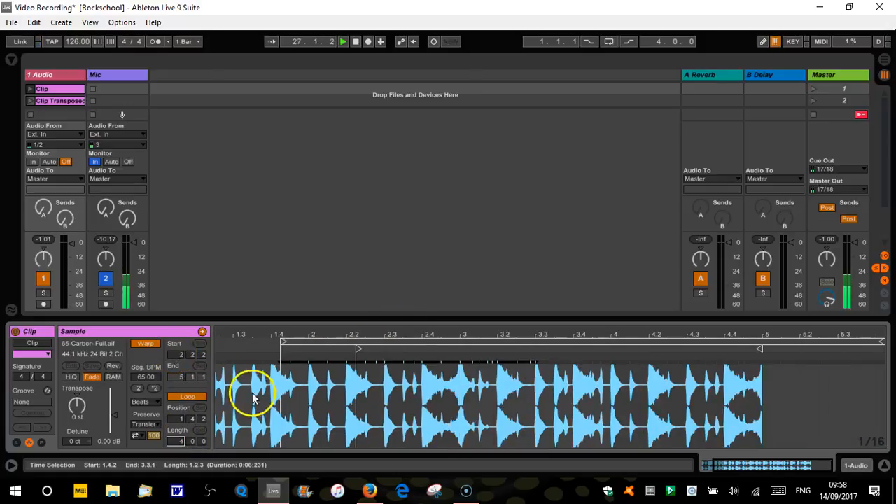
{"action": "type", "text": "1"}
{"action": "key", "text": "Return"}
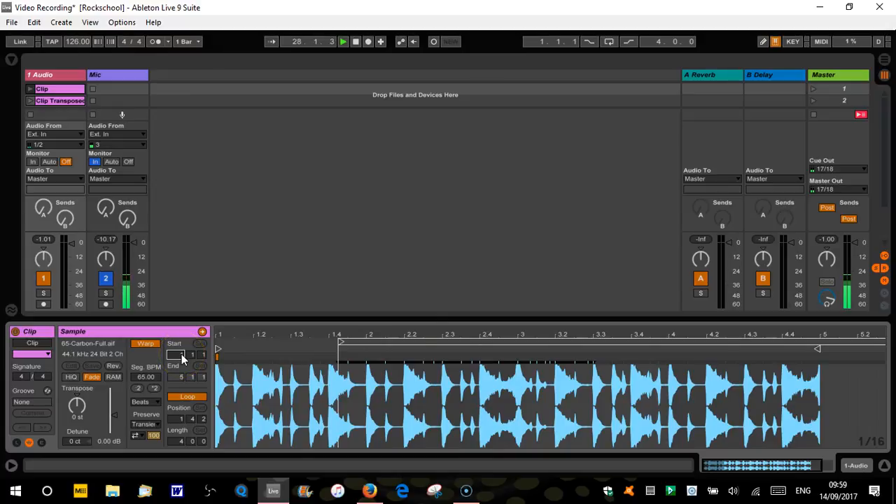
{"action": "left_click_drag", "start_coordinate": [341, 344], "coordinate": [217, 340]}
{"action": "left_click_drag", "start_coordinate": [890, 344], "coordinate": [821, 346]}
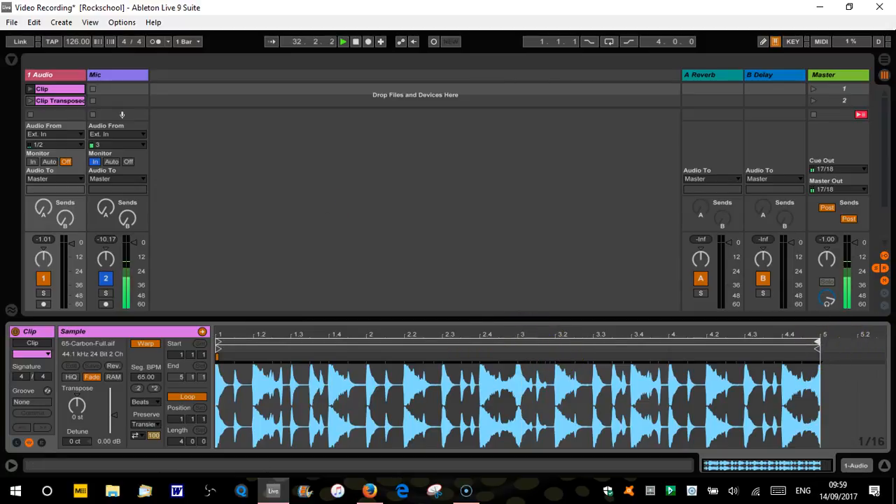
- Launch the first clip and switch playback to the transposed clip
{"action": "left_click", "coordinate": [32, 89]}
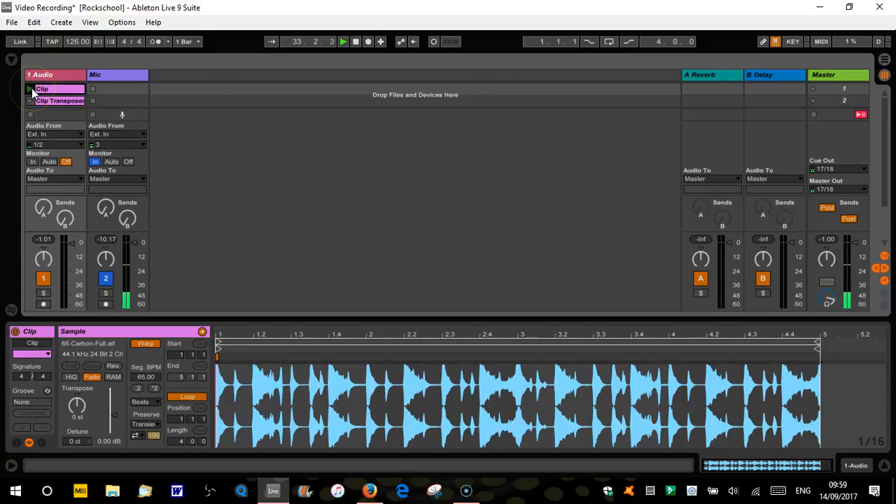
{"action": "left_click", "coordinate": [30, 101]}
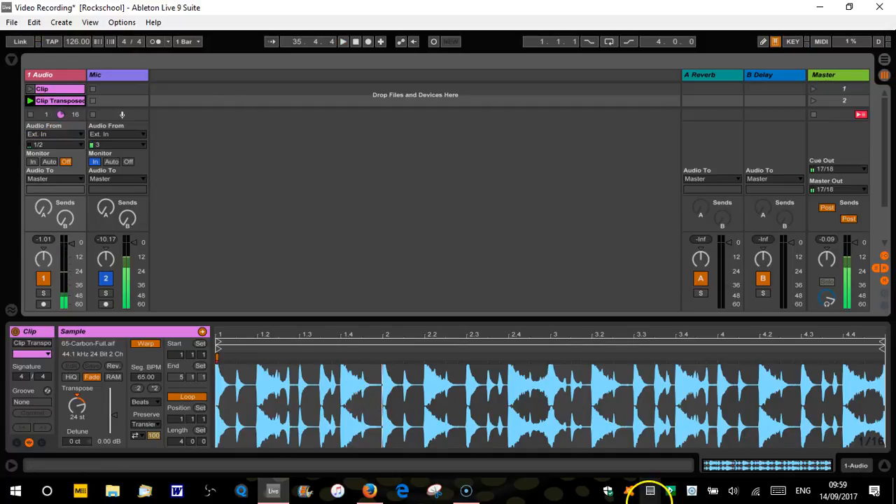
- Hide the Clip View and duplicate the first clip into the second slot, replacing the transposed clip
{"action": "left_click", "coordinate": [886, 469]}
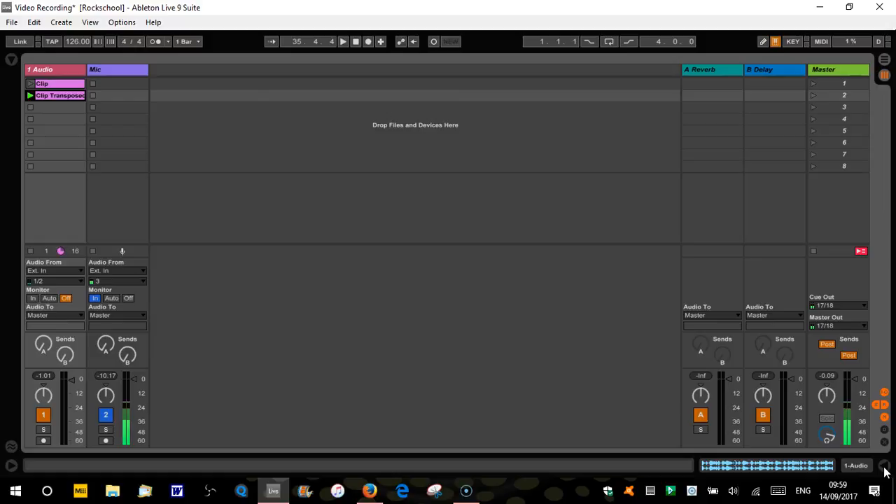
{"action": "left_click", "coordinate": [60, 83]}
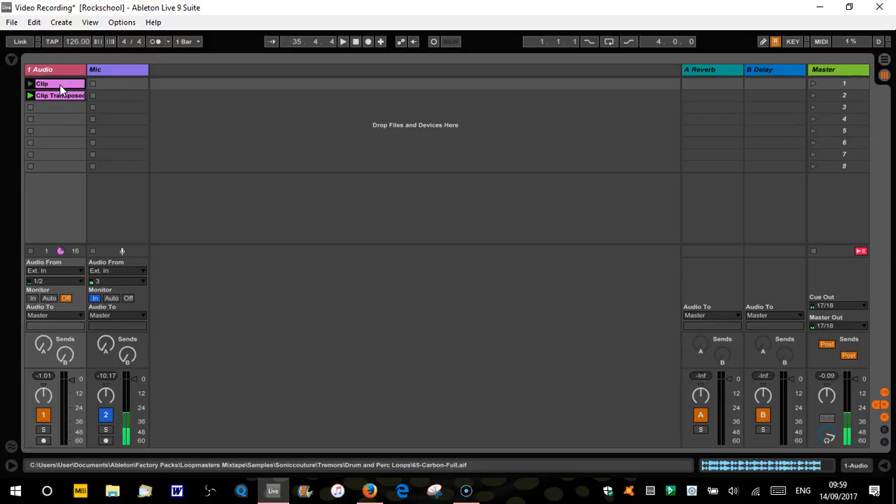
{"action": "key", "text": "ctrl+d"}
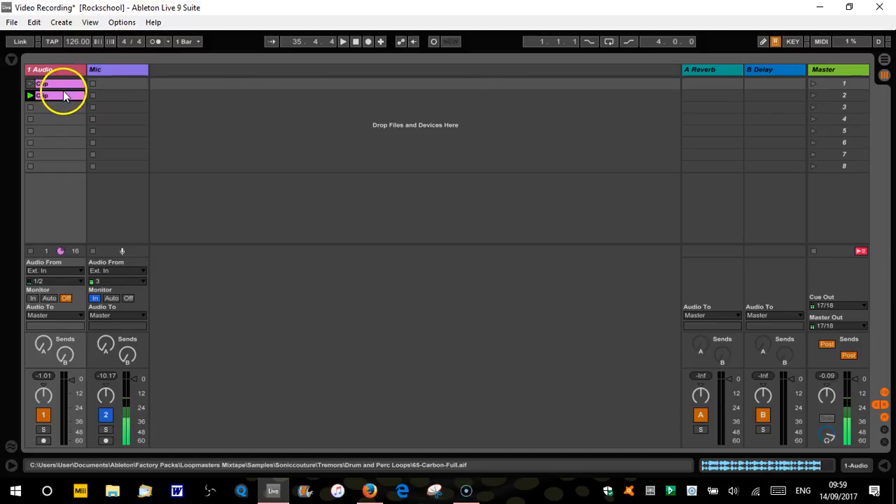
- Undo the overwriting of the transposed clip and duplicate the first clip into the third slot instead
{"action": "key", "text": "space"}
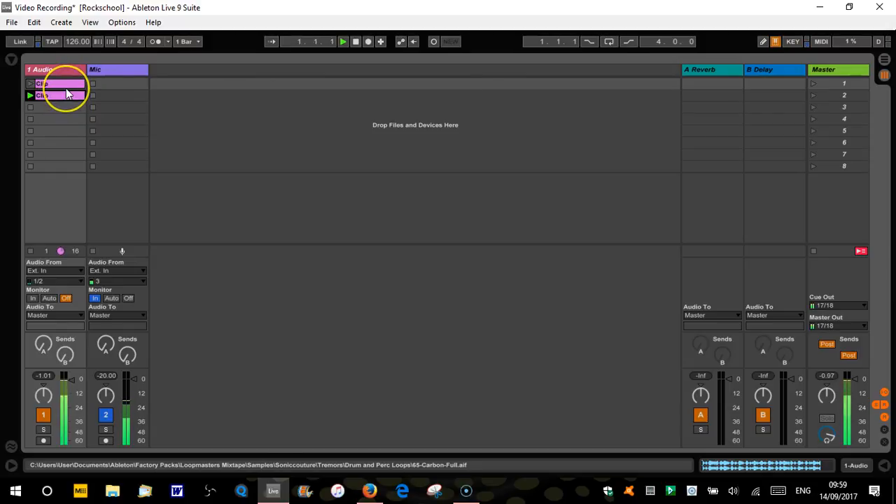
{"action": "key", "text": "ctrl+z"}
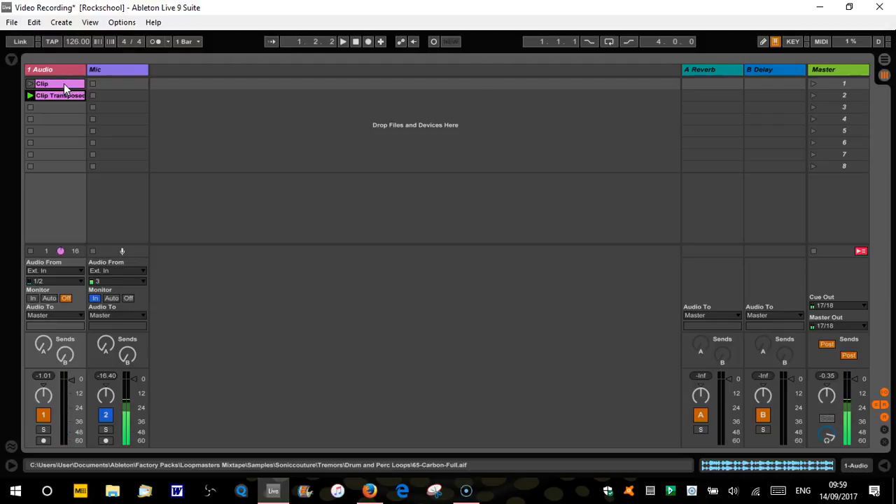
{"action": "left_click", "coordinate": [63, 105]}
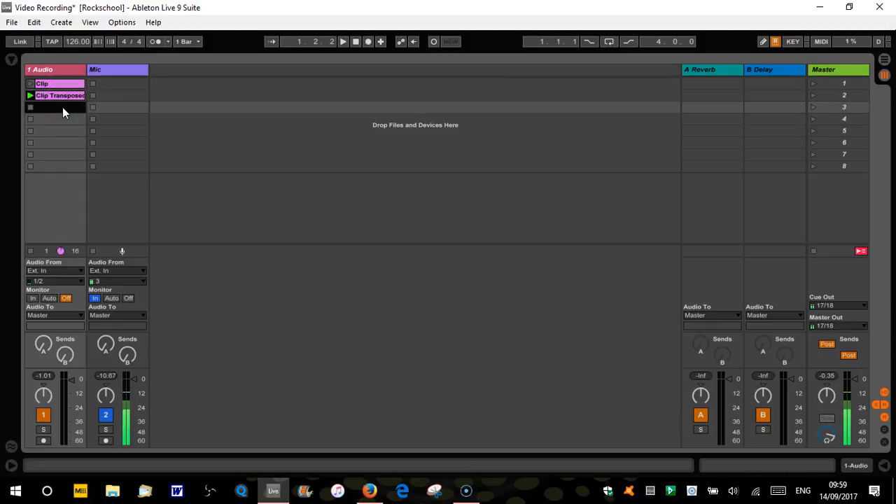
{"action": "left_click", "coordinate": [56, 85]}
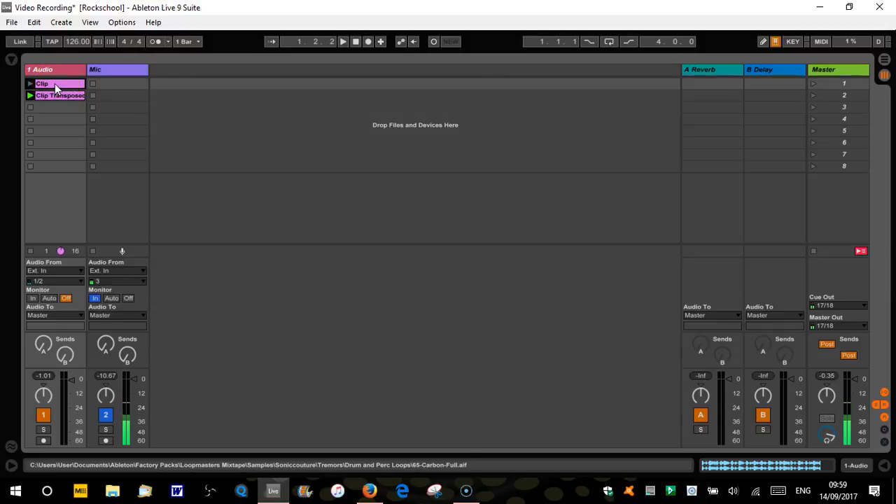
{"action": "left_click_drag", "start_coordinate": [55, 83], "coordinate": [60, 107]}
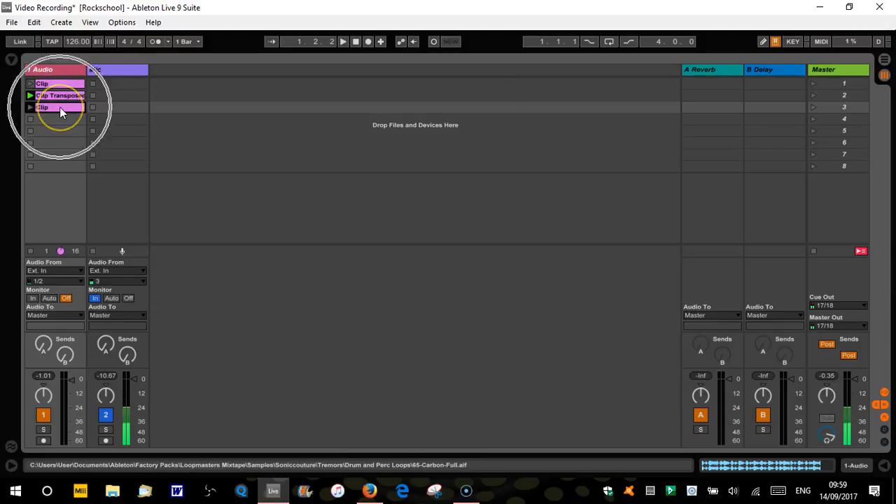
- Reverse the sample of the third-slot clip and launch that clip
{"action": "double_click", "coordinate": [70, 107]}
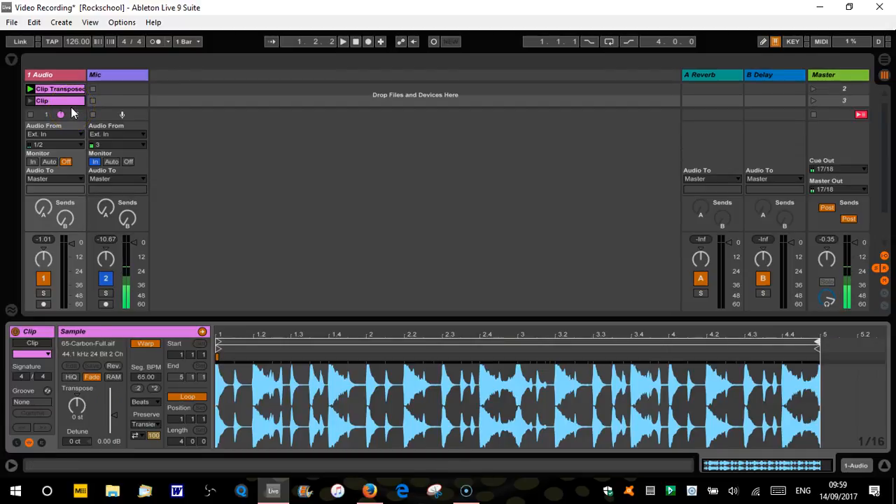
{"action": "left_click", "coordinate": [113, 366]}
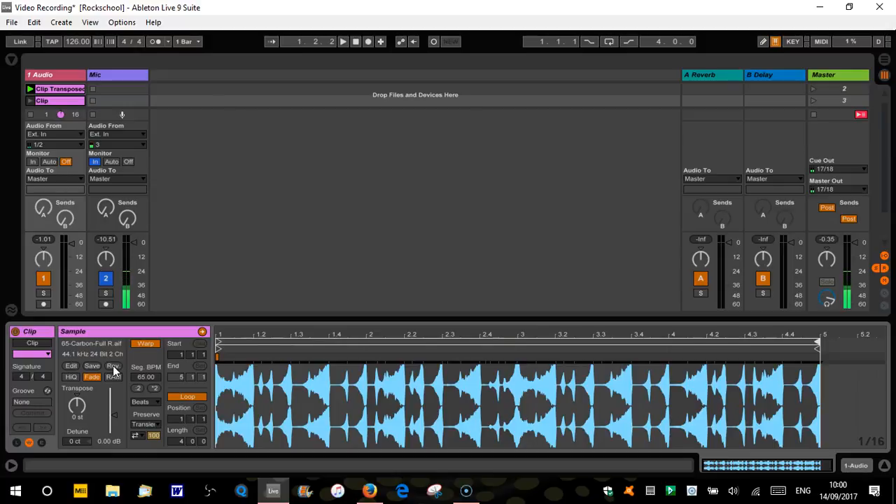
{"action": "left_click", "coordinate": [29, 102]}
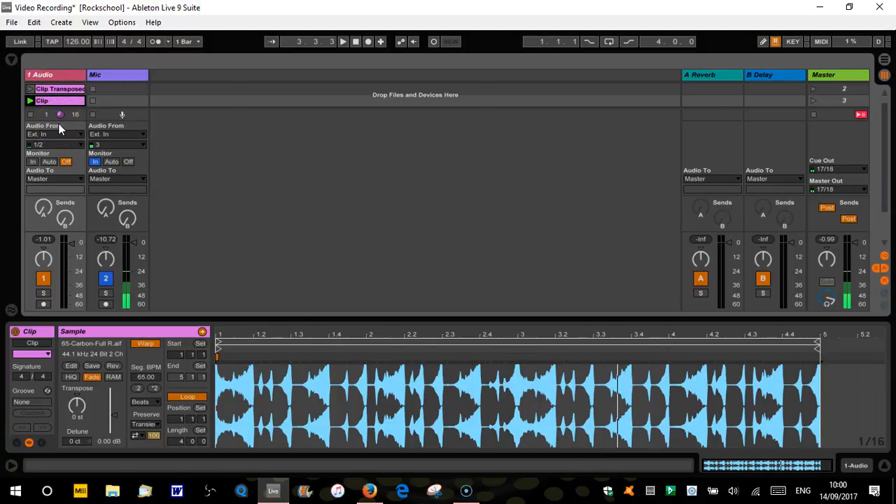
- Hide the mixer's input/output routing section and launch the first three clips in turn
{"action": "left_click", "coordinate": [884, 260]}
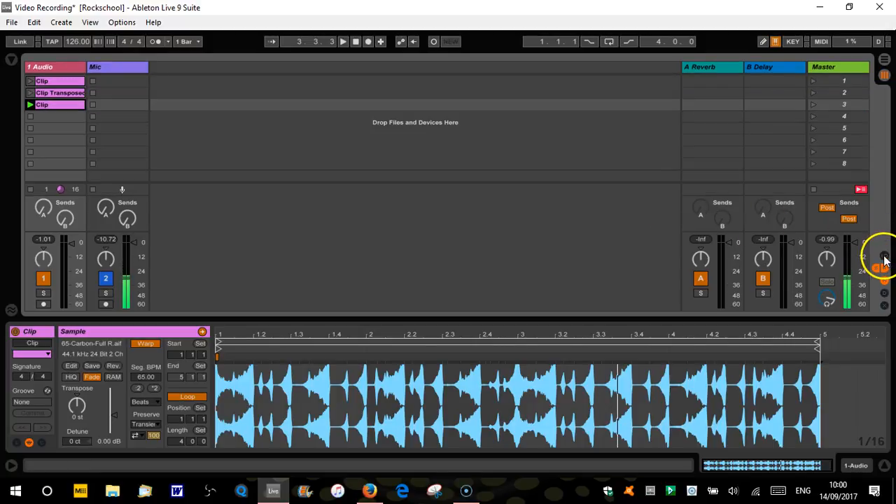
{"action": "left_click", "coordinate": [30, 82]}
{"action": "left_click", "coordinate": [30, 93]}
{"action": "left_click", "coordinate": [30, 105]}
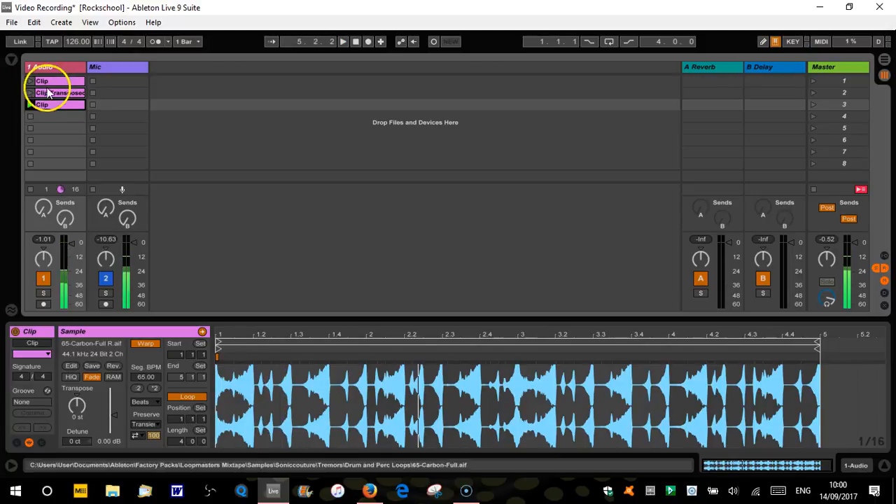
- Duplicate the first clip into the fourth slot and consult the Info View help on halving and doubling the original tempo
{"action": "left_click_drag", "start_coordinate": [53, 82], "coordinate": [56, 117]}
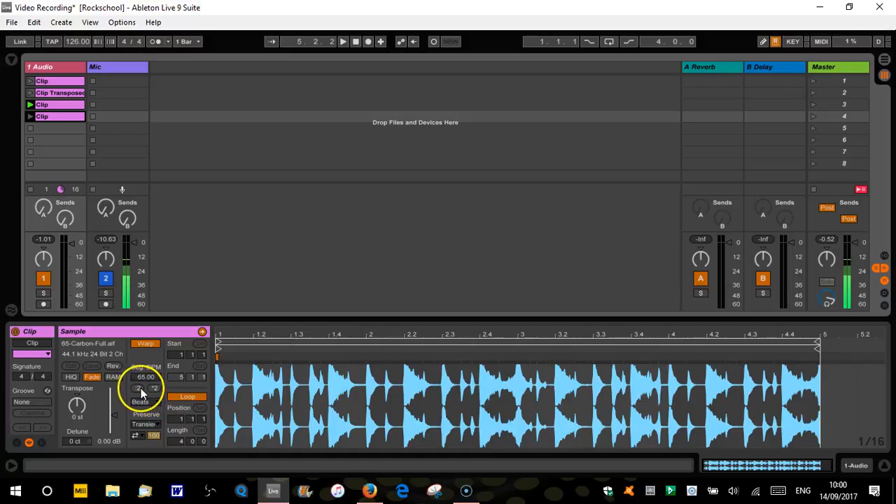
{"action": "left_click", "coordinate": [11, 466]}
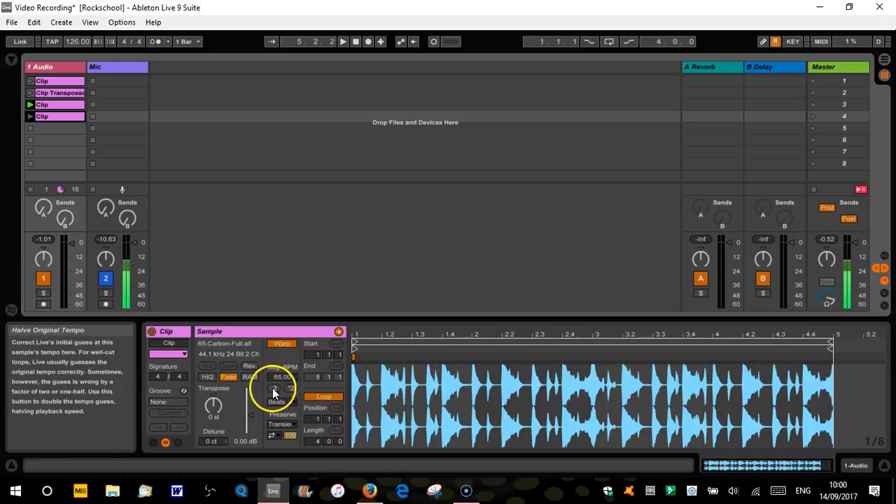
{"action": "left_click", "coordinate": [291, 388]}
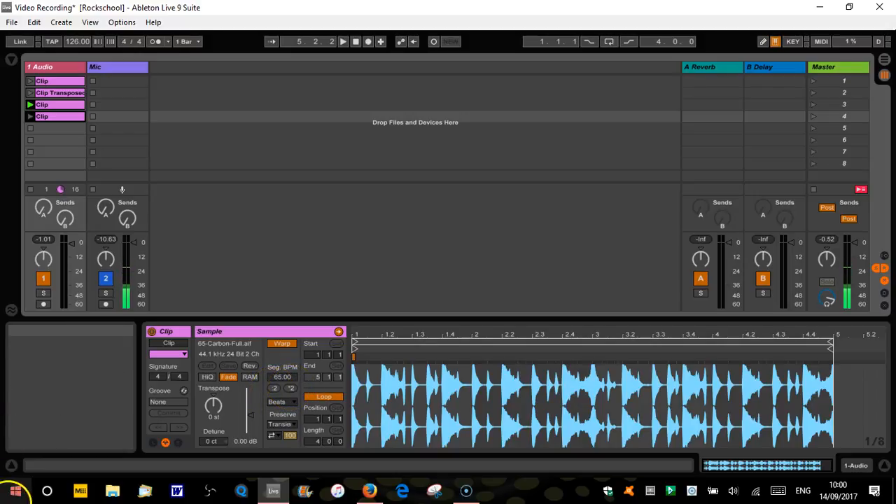
{"action": "left_click", "coordinate": [10, 466]}
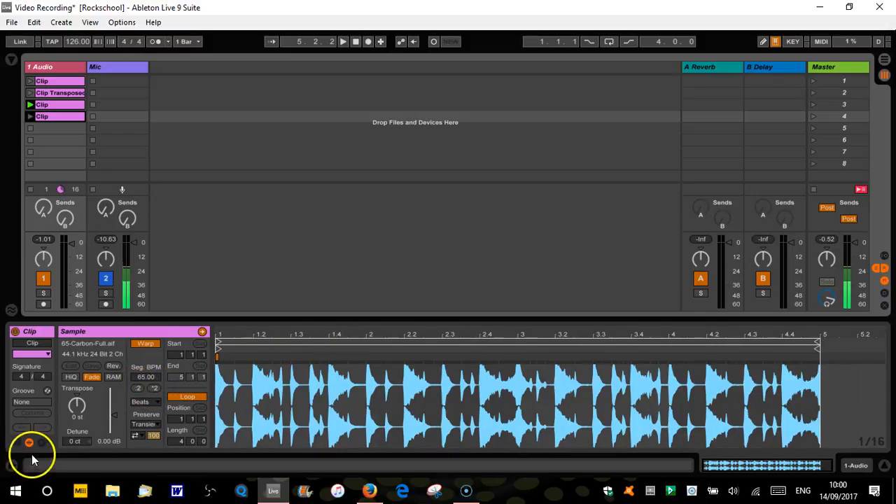
- Try the fourth clip at a segment tempo of 32.50 BPM, and double it twice to 130.00 BPM for playback
{"action": "left_click", "coordinate": [137, 389]}
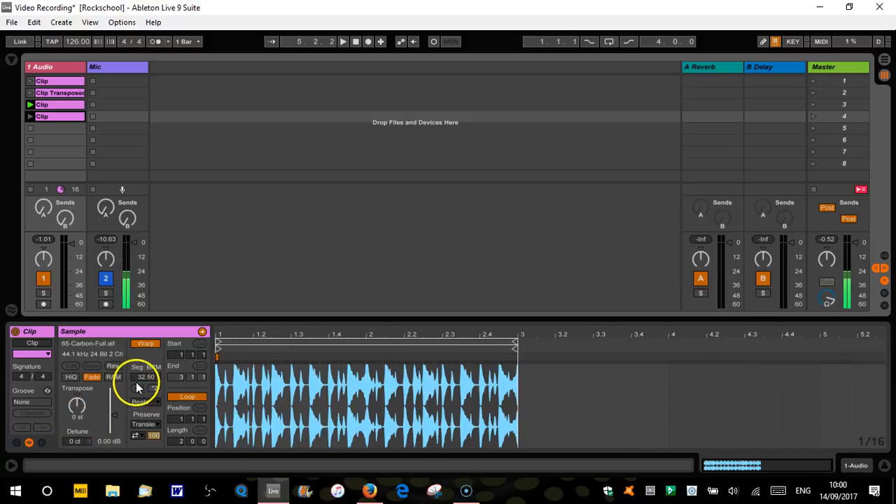
{"action": "left_click", "coordinate": [29, 117]}
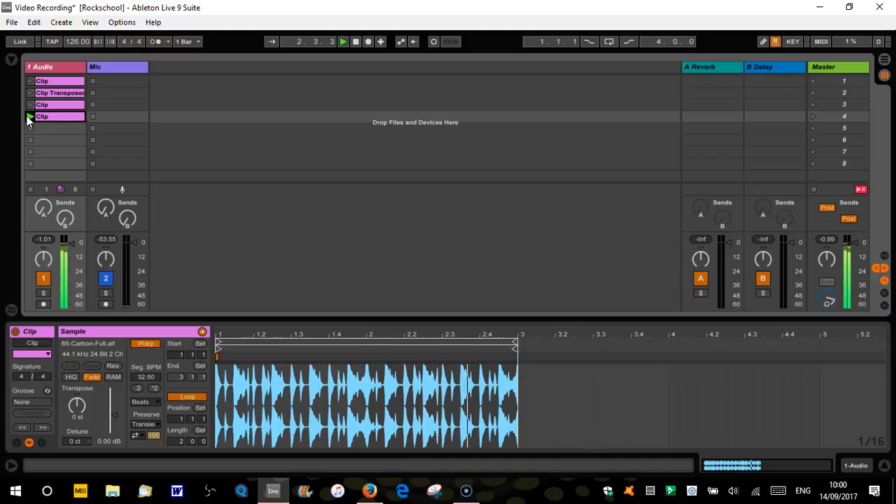
{"action": "left_click", "coordinate": [156, 388]}
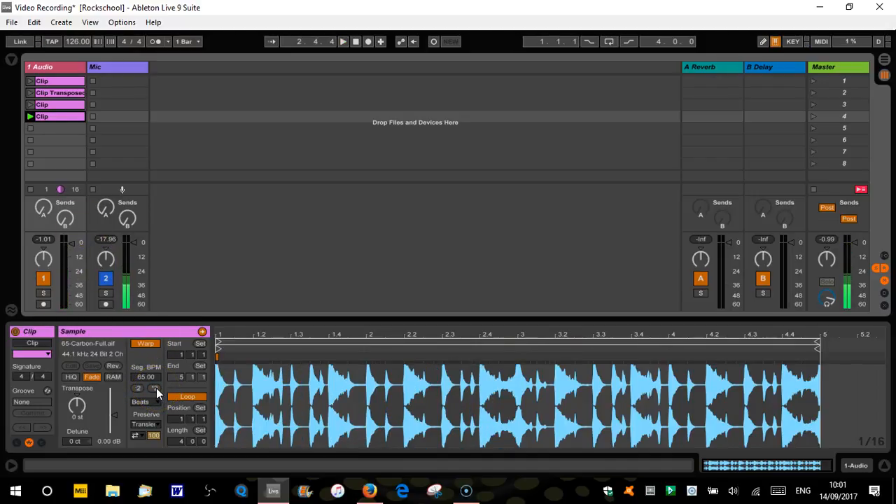
{"action": "left_click", "coordinate": [156, 388]}
{"action": "key", "text": "space"}
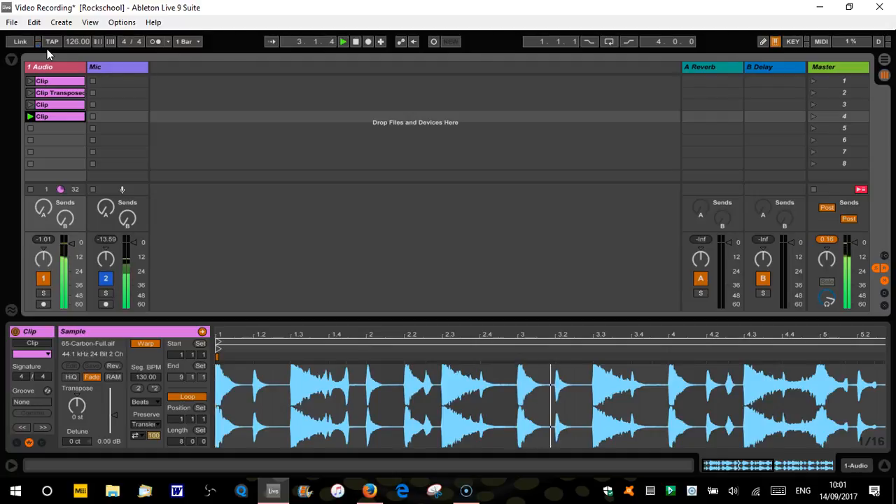
- Launch the four clips one after another, return to the first clip, and stop the audio track
{"action": "left_click", "coordinate": [51, 95]}
{"action": "left_click", "coordinate": [57, 81]}
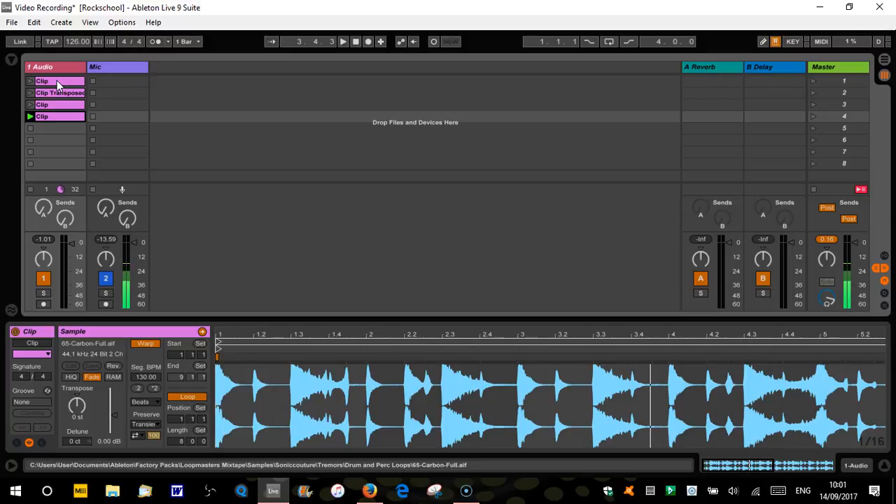
{"action": "left_click", "coordinate": [50, 82]}
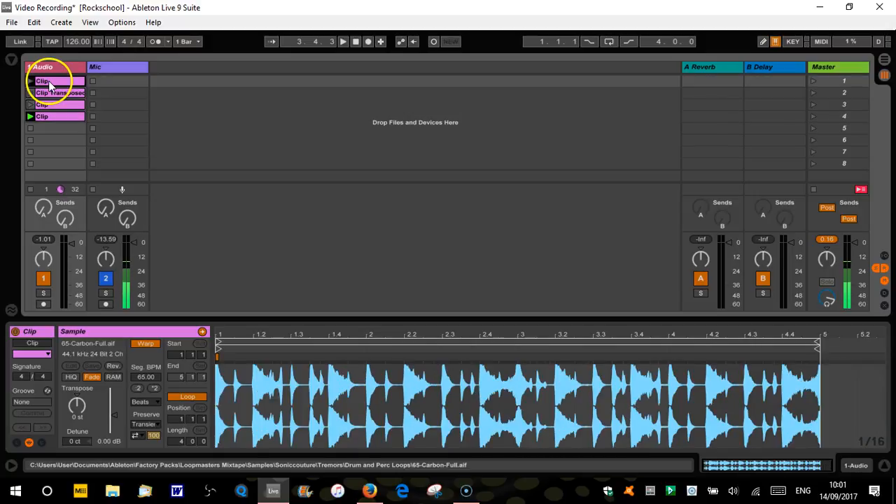
{"action": "left_click", "coordinate": [30, 81]}
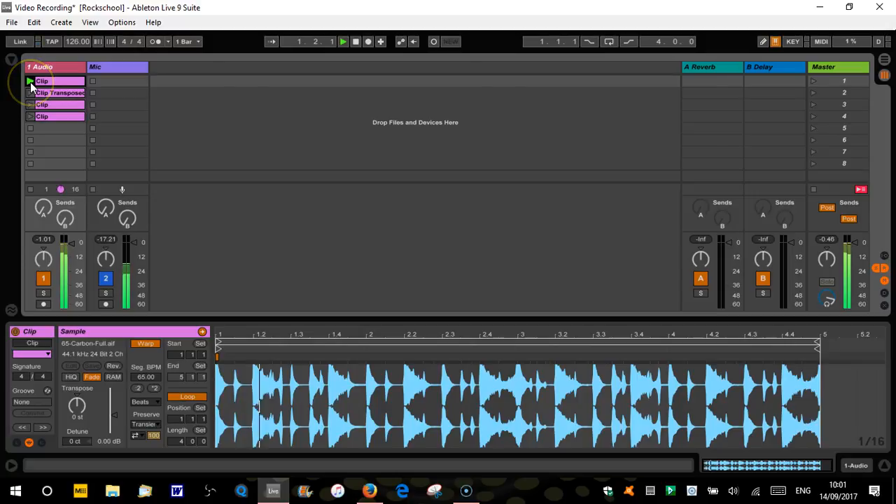
{"action": "left_click", "coordinate": [31, 93]}
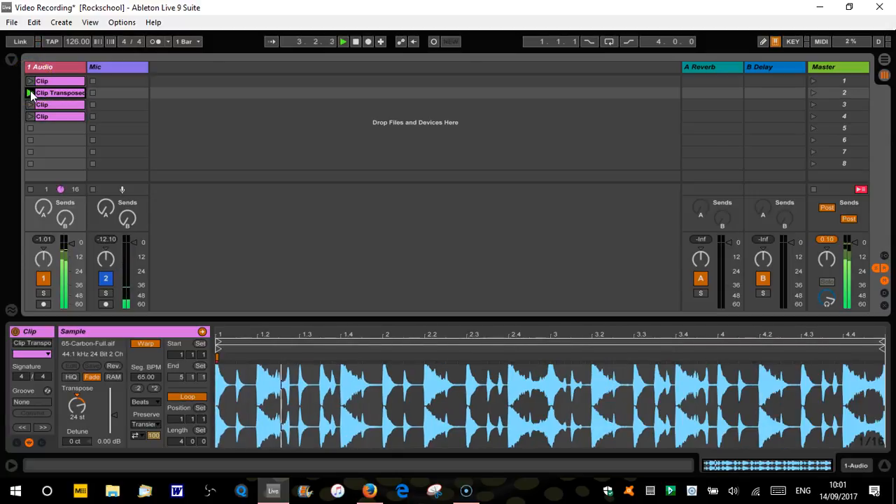
{"action": "left_click", "coordinate": [31, 105]}
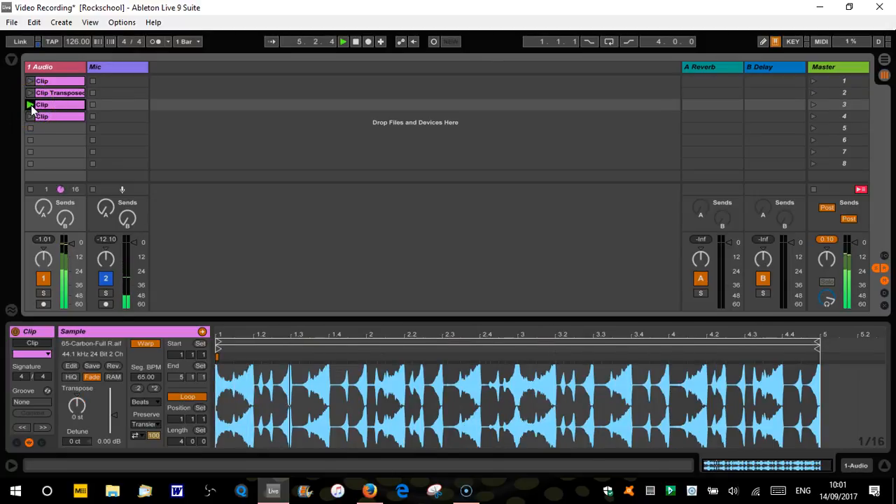
{"action": "left_click", "coordinate": [30, 116]}
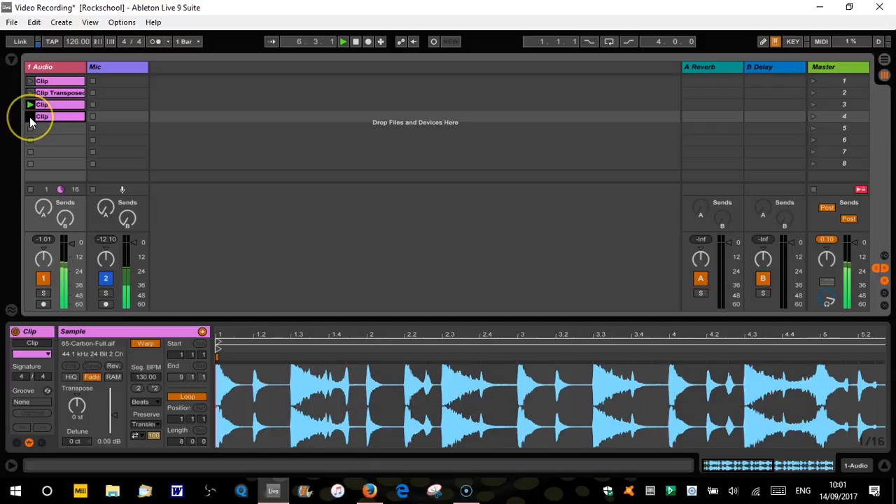
{"action": "left_click", "coordinate": [30, 81]}
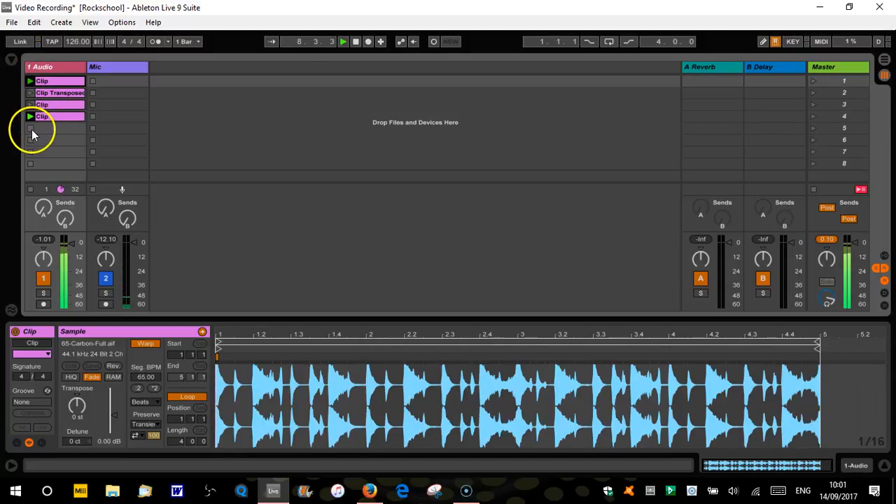
{"action": "left_click", "coordinate": [30, 129]}
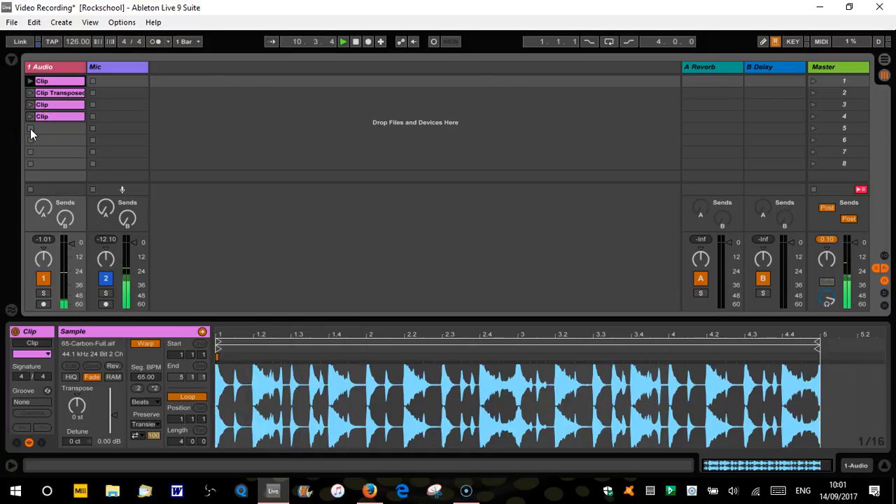
- Look through the global launch quantization options, and launch the clips in order before stopping the track
{"action": "left_click", "coordinate": [198, 42]}
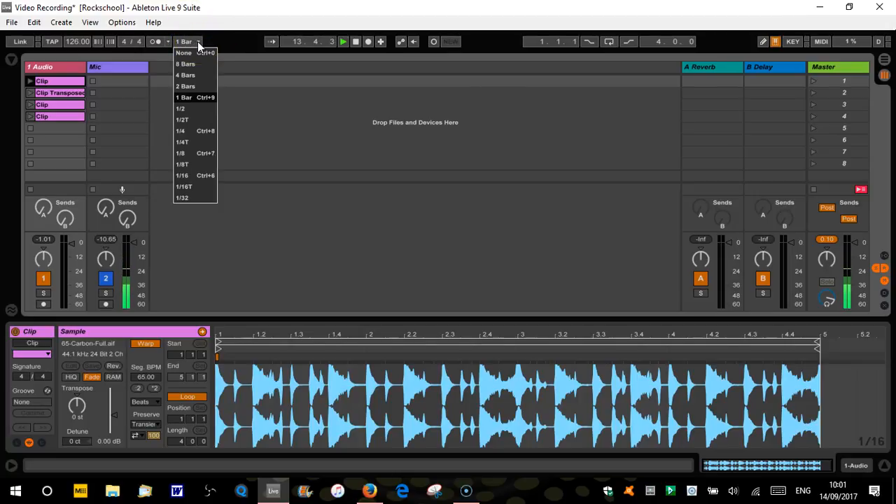
{"action": "left_click", "coordinate": [197, 41]}
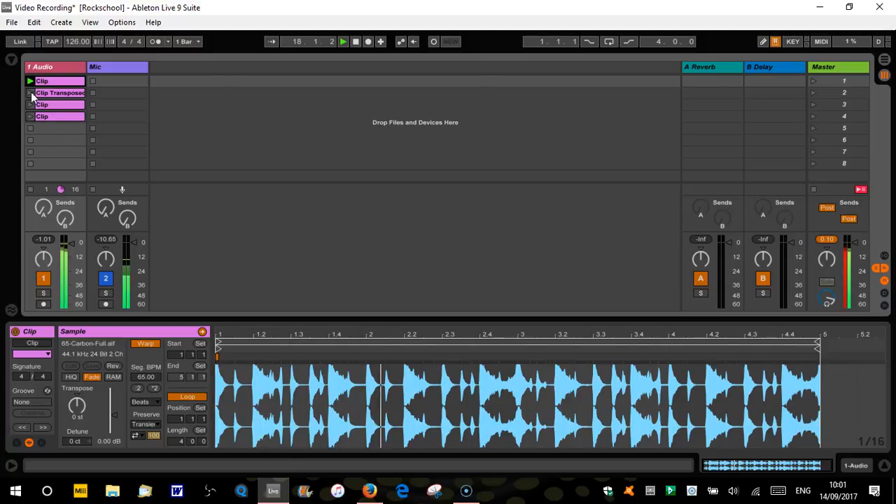
{"action": "left_click", "coordinate": [29, 93]}
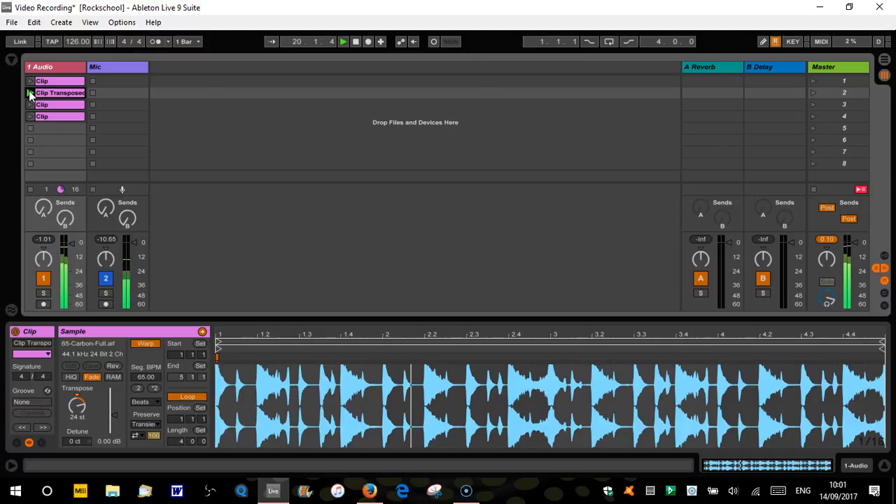
{"action": "left_click", "coordinate": [29, 105]}
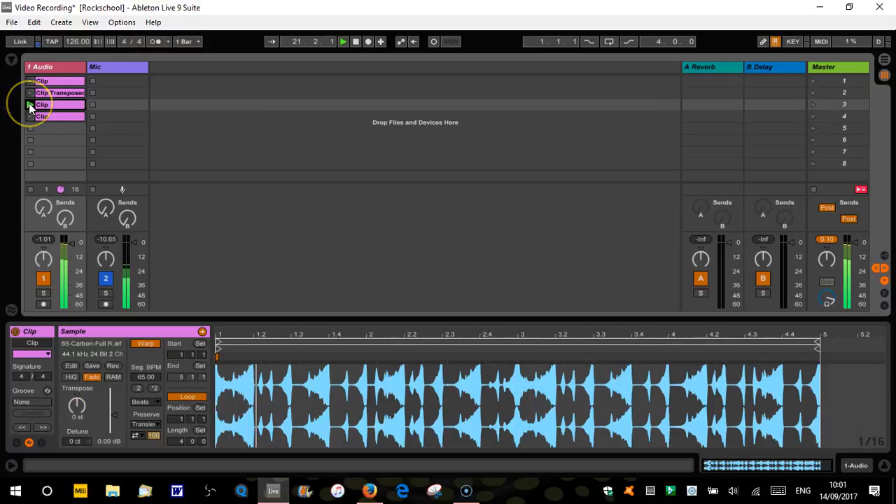
{"action": "left_click", "coordinate": [29, 117]}
{"action": "left_click", "coordinate": [32, 128]}
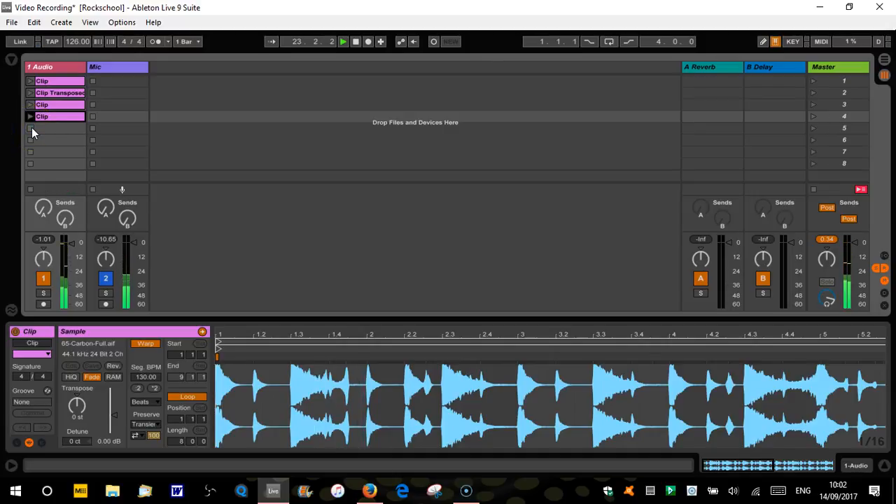
- Launch the first clip, switch to the transposed clip, and stop the audio track
{"action": "left_click", "coordinate": [51, 83]}
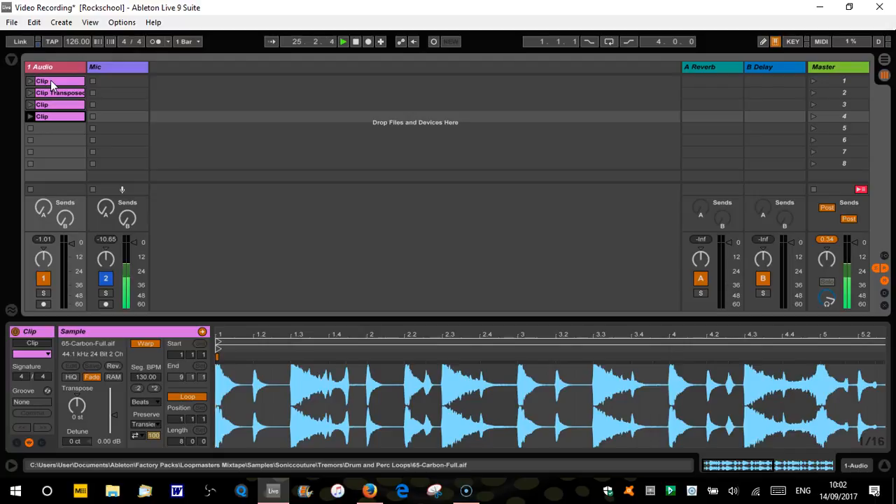
{"action": "left_click", "coordinate": [30, 82]}
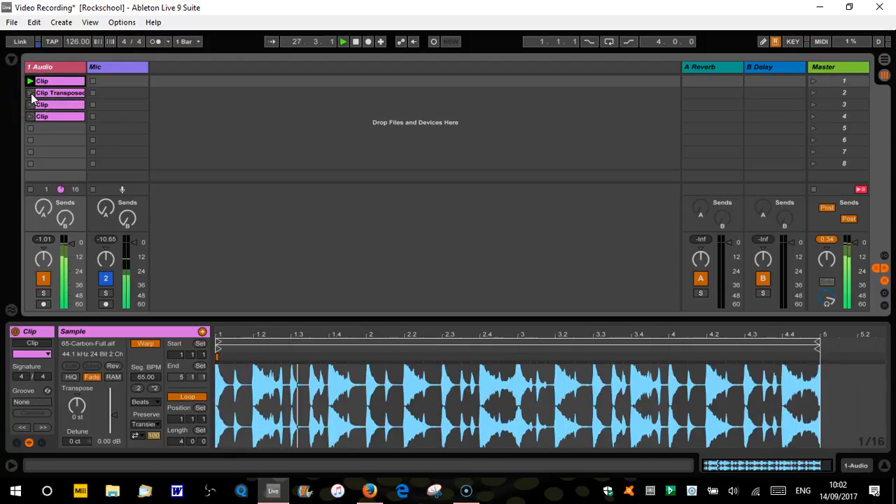
{"action": "left_click", "coordinate": [30, 94]}
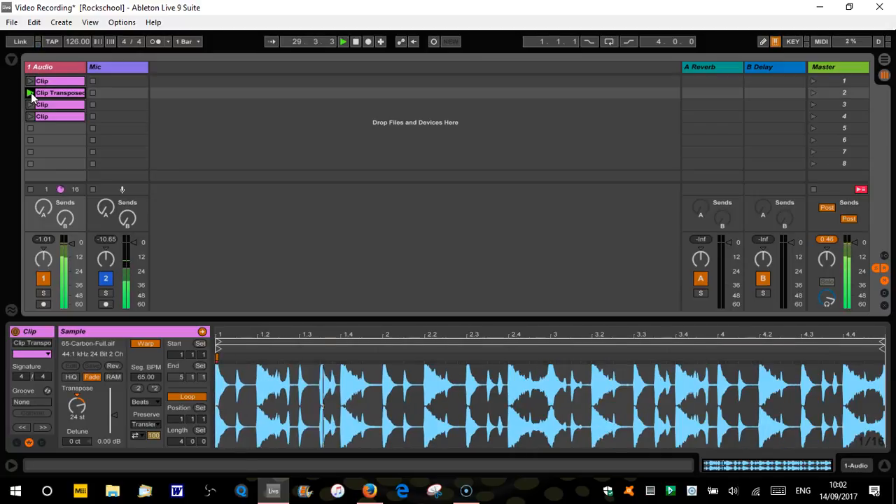
{"action": "left_click", "coordinate": [31, 129]}
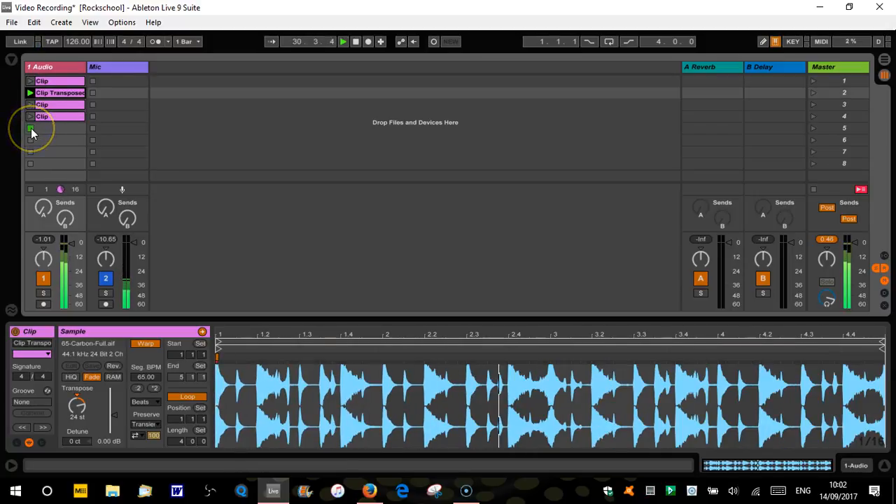